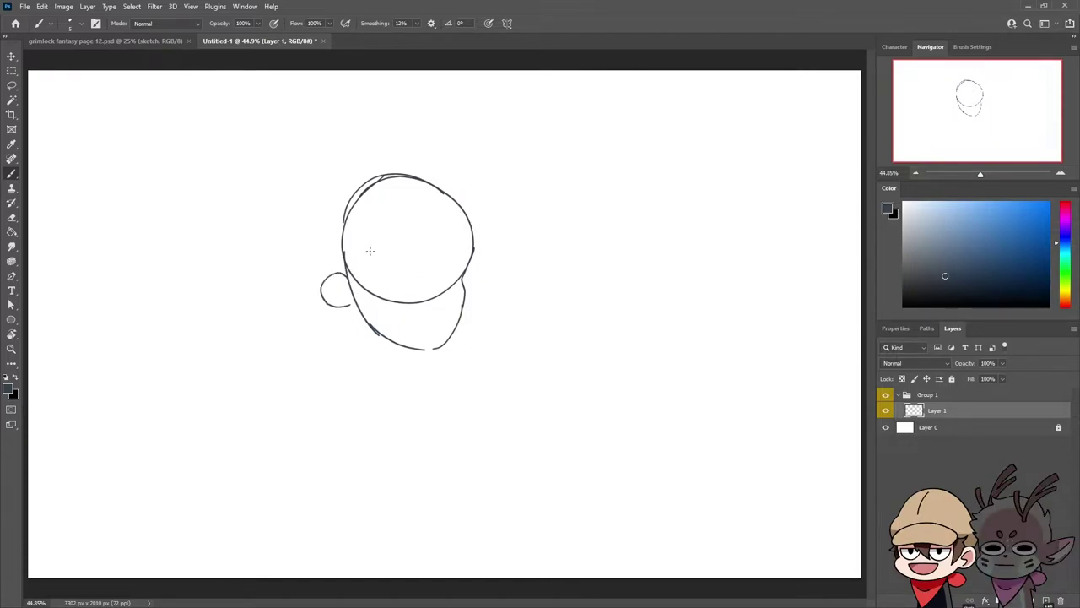
- Redraw the ear on the head sketch and sketch the hair outline around the skull, erasing the stray lines
key(ctrl+z)
drag(346, 268, 340, 309)
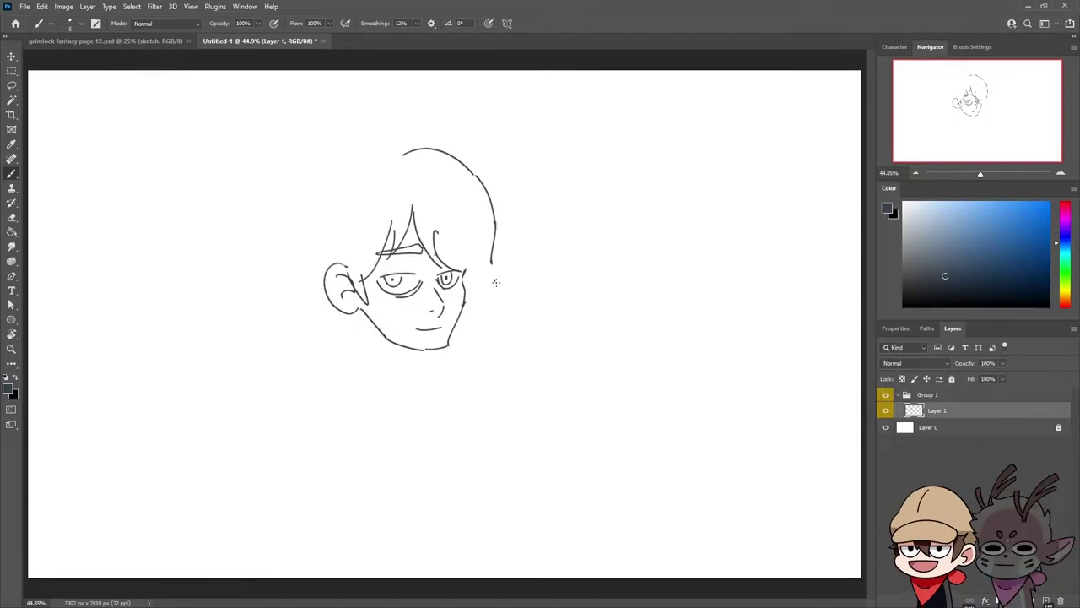
drag(495, 279, 487, 269)
drag(399, 153, 328, 195)
key(ctrl+z)
key(e)
mouse_move(403, 164)
mouse_down()
mouse_move(430, 149)
mouse_move(332, 228)
mouse_up()
key(b)
key(b)
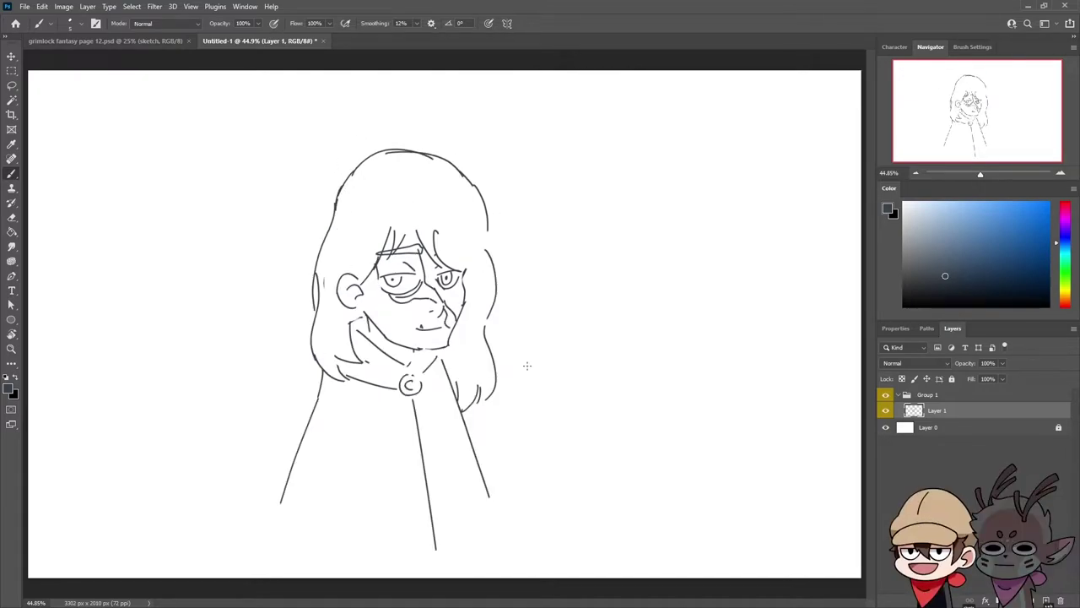
- Replace the round ear with a pointed one, then lasso the crown of the hair and lower it slightly with Free Transform
key(e)
mouse_move(346, 283)
mouse_down()
mouse_move(361, 293)
mouse_move(331, 291)
mouse_move(363, 307)
mouse_move(363, 296)
mouse_up()
key(b)
key(ctrl+z)
key(l)
mouse_move(510, 215)
mouse_down()
mouse_move(465, 229)
mouse_move(362, 214)
mouse_move(329, 162)
mouse_move(540, 203)
mouse_up()
key(ctrl+t)
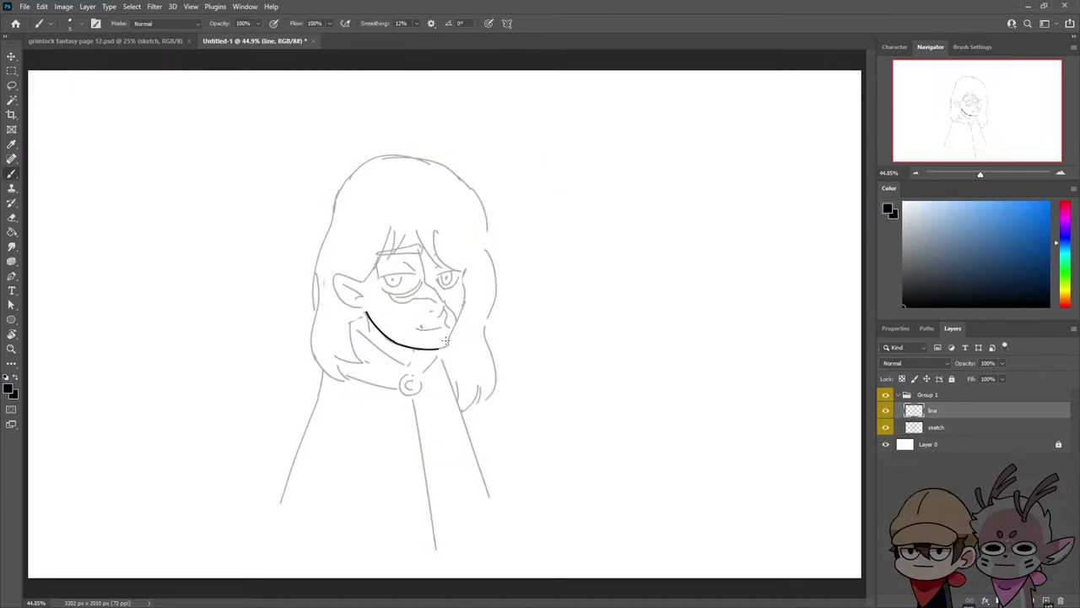
- Ink the jaw, fringe, pointed ear and outer hair in black on the line layer, following the faded sketch
drag(437, 348, 449, 338)
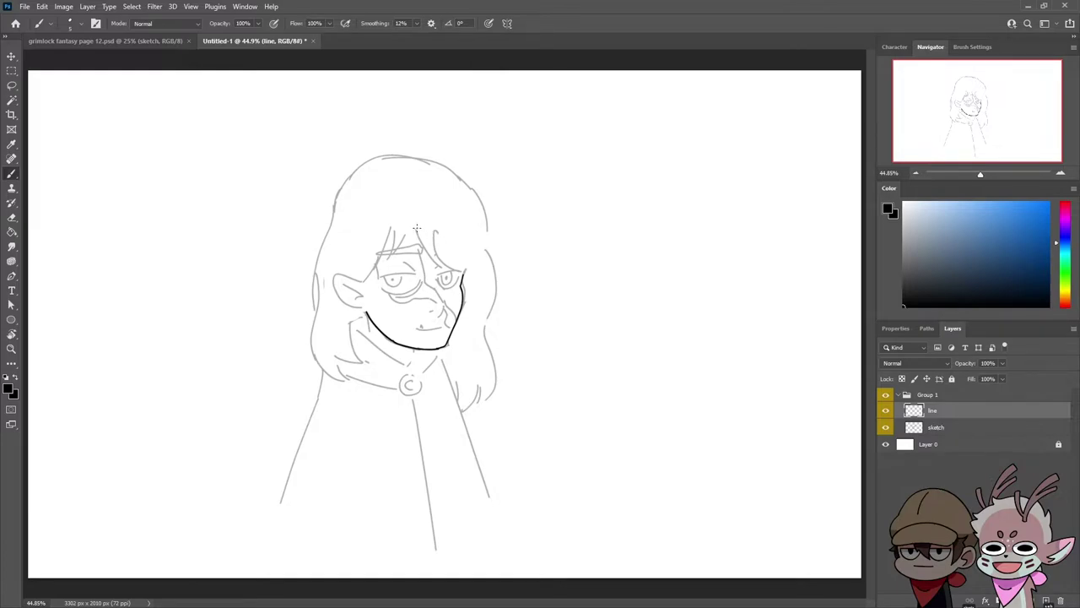
drag(414, 228, 442, 265)
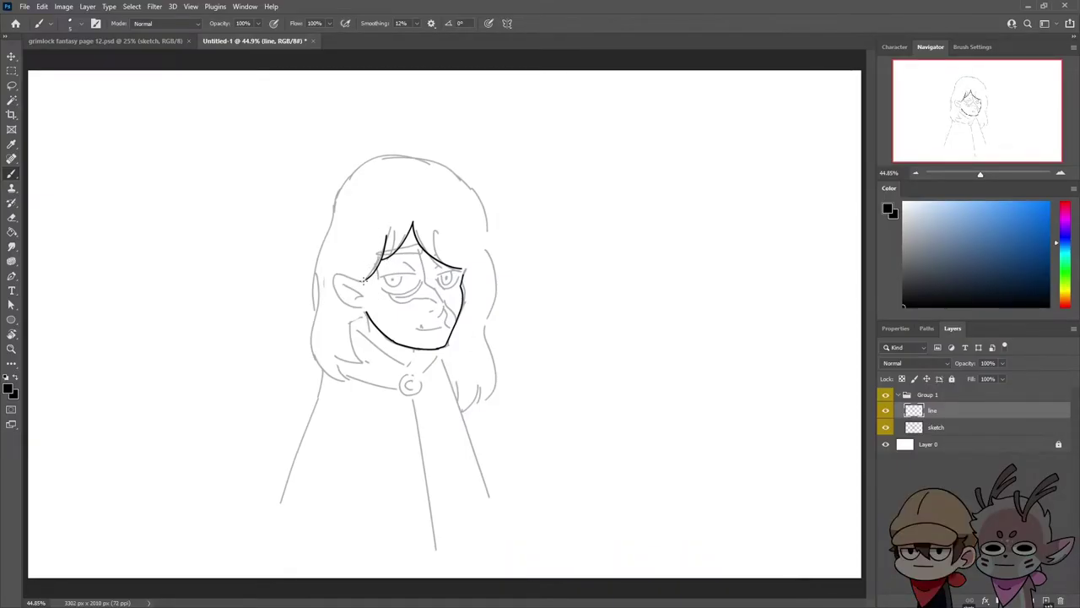
mouse_move(365, 279)
mouse_down()
mouse_move(335, 276)
mouse_move(364, 311)
mouse_move(359, 300)
mouse_up()
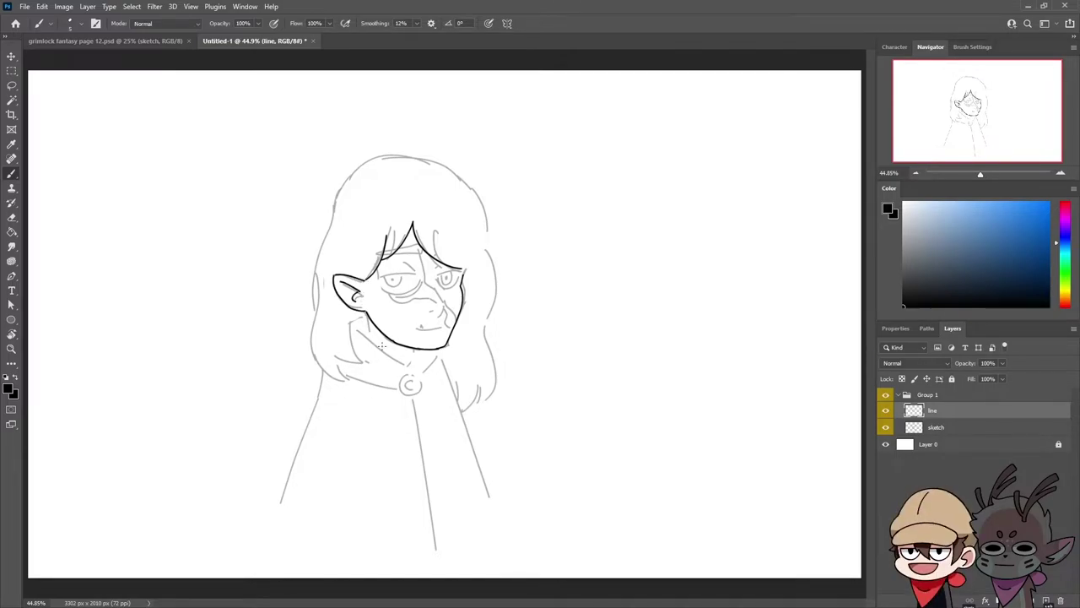
mouse_move(329, 219)
mouse_down()
mouse_move(315, 282)
mouse_move(328, 359)
mouse_up()
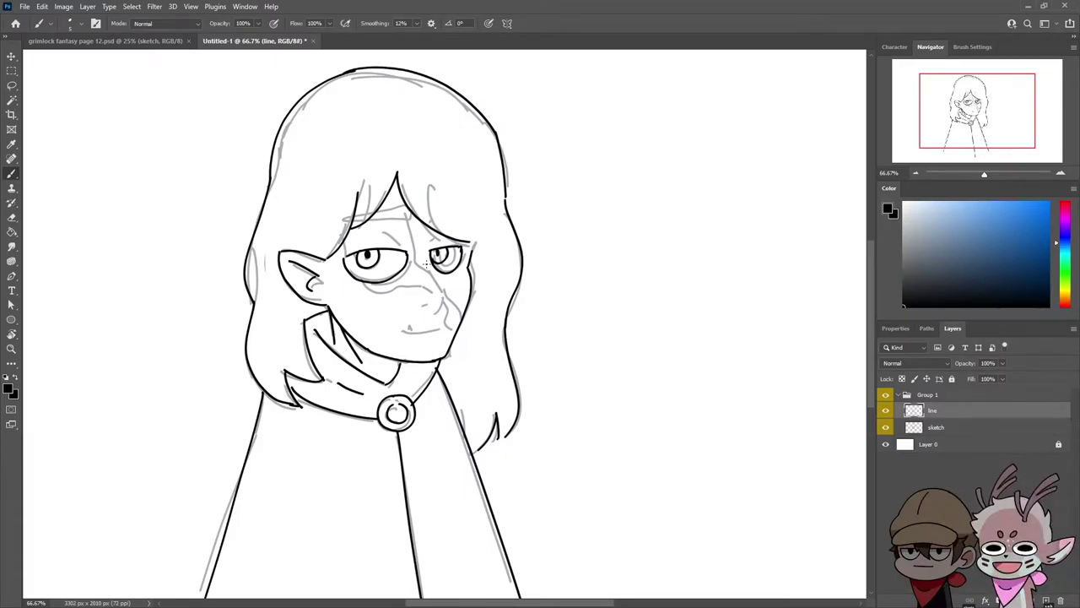
drag(387, 232, 402, 244)
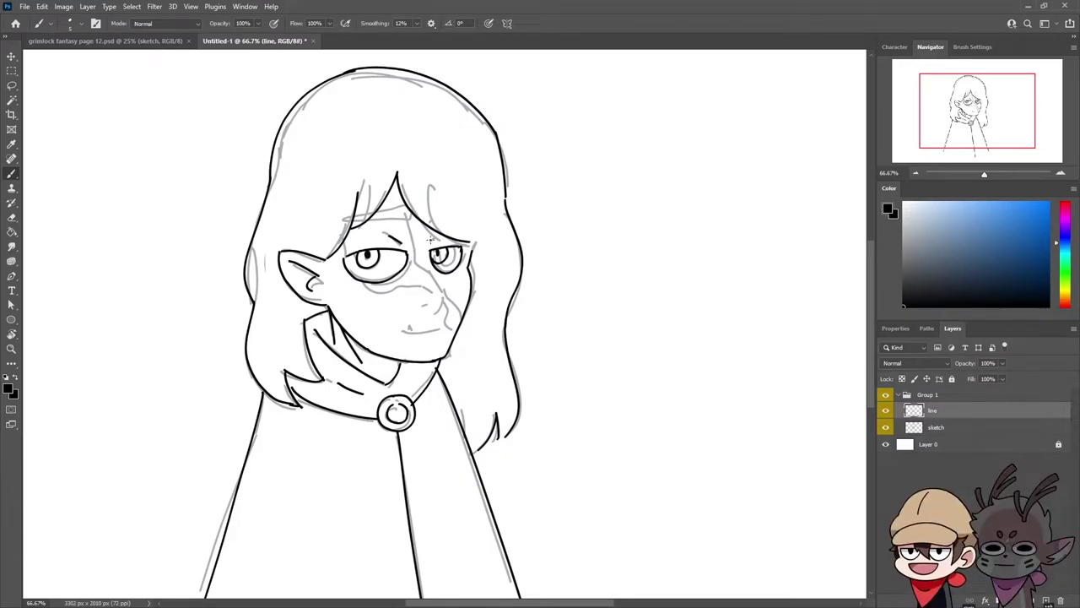
key(ctrl+z)
mouse_move(374, 211)
mouse_down()
mouse_move(415, 215)
mouse_move(392, 212)
mouse_move(397, 221)
mouse_up()
key(ctrl+z)
key(ctrl+z)
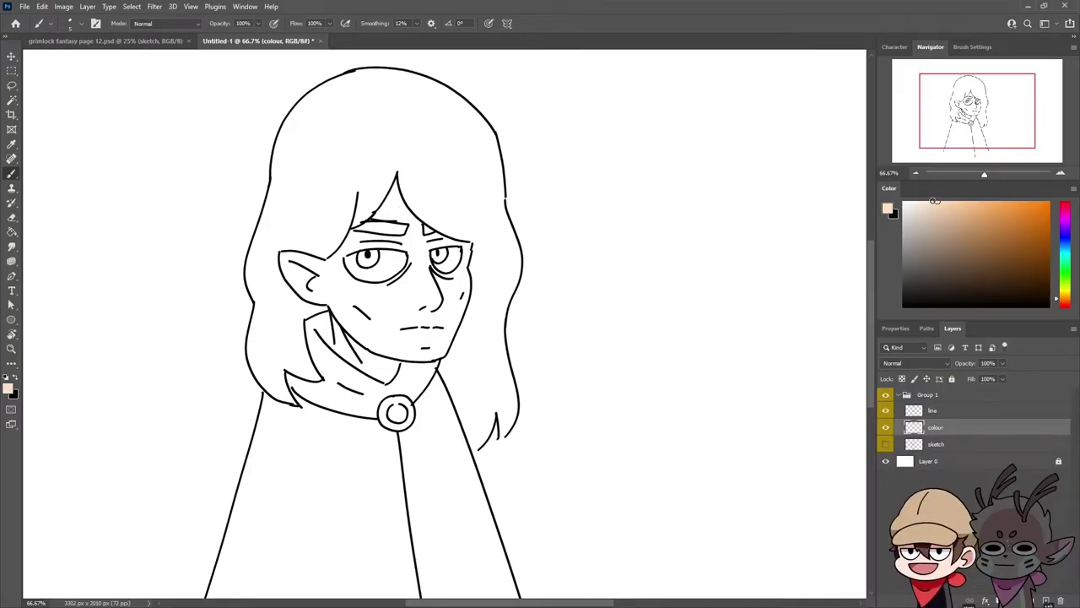
- Paint the face with a light beige skin tone on the colour layer using an enlarged brush
key(bracketright)
key(bracketright)
mouse_move(371, 311)
mouse_down()
mouse_move(348, 295)
mouse_move(382, 285)
mouse_move(414, 273)
mouse_up()
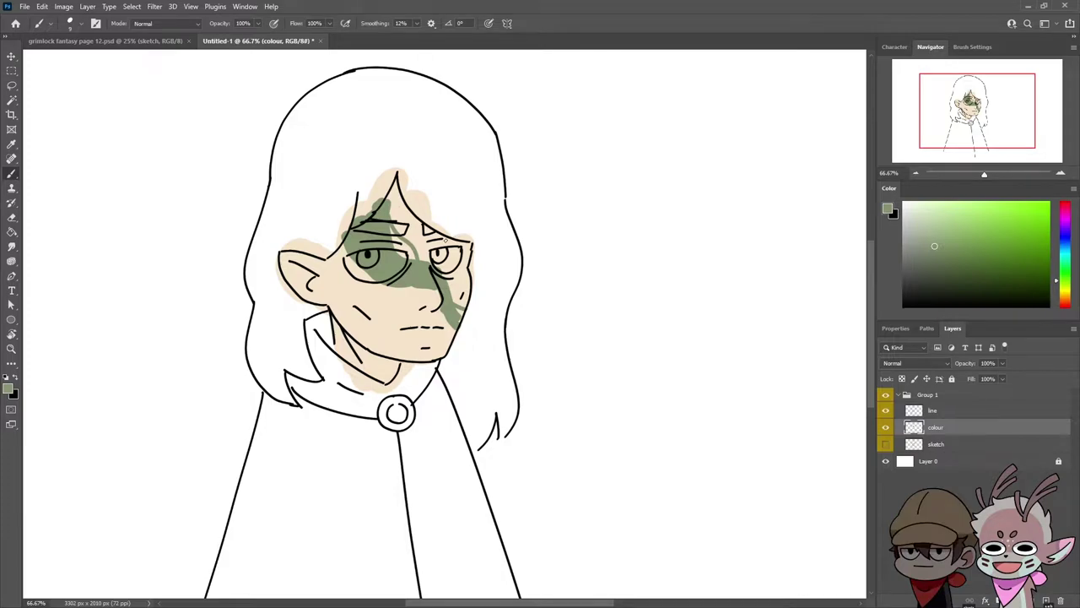
- Add darker olive-green strokes to the face marking, paint the eye white, and pick a muted pinkish brown
click(1065, 285)
click(953, 264)
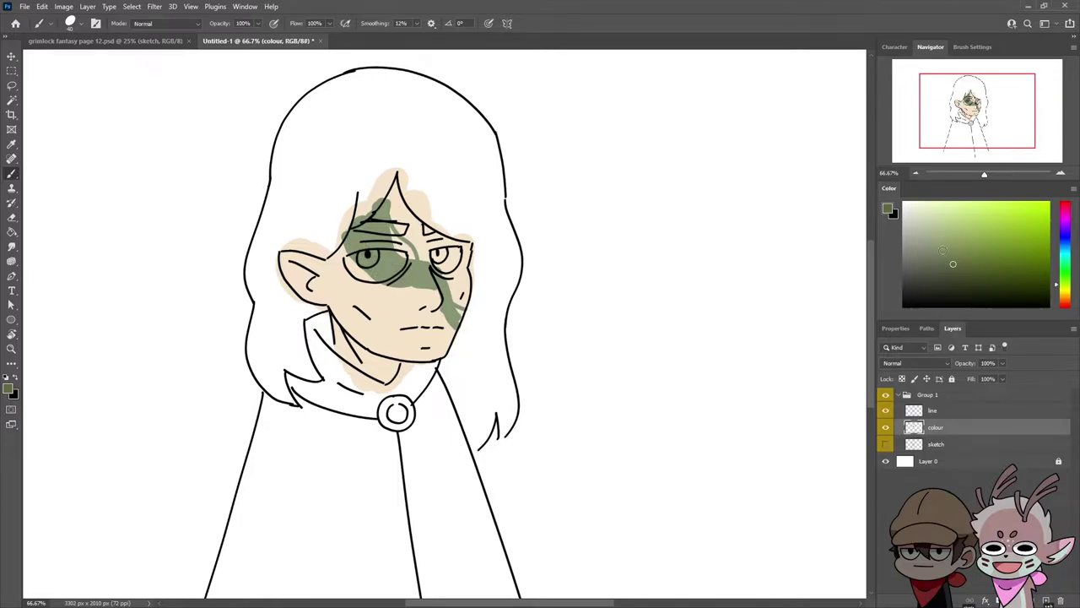
mouse_move(347, 230)
mouse_down()
mouse_move(371, 269)
mouse_move(409, 284)
mouse_move(427, 263)
mouse_up()
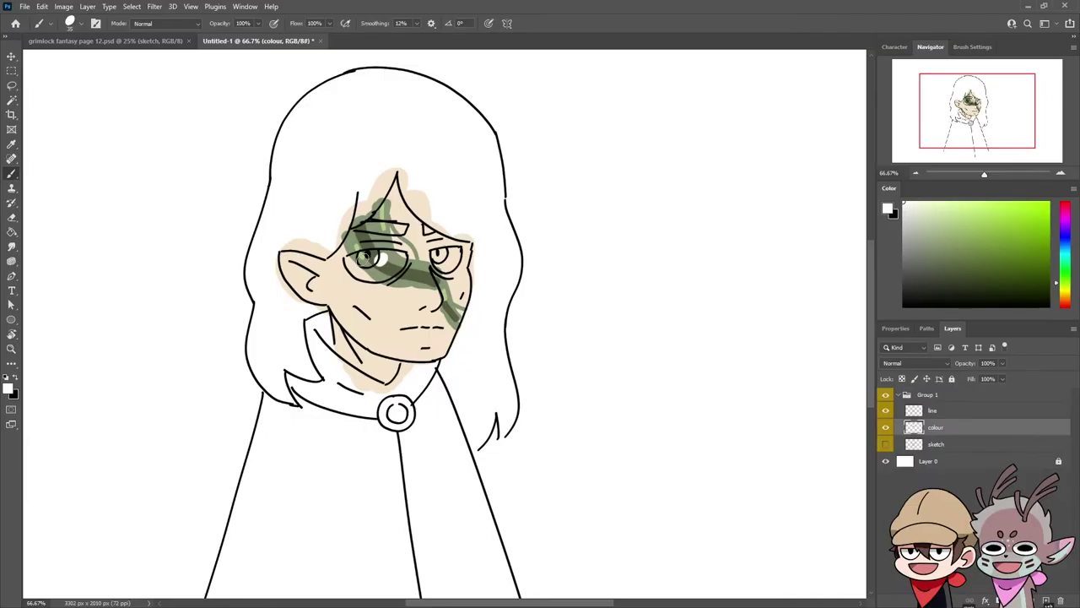
mouse_move(364, 270)
mouse_down()
mouse_move(401, 258)
mouse_move(379, 254)
mouse_up()
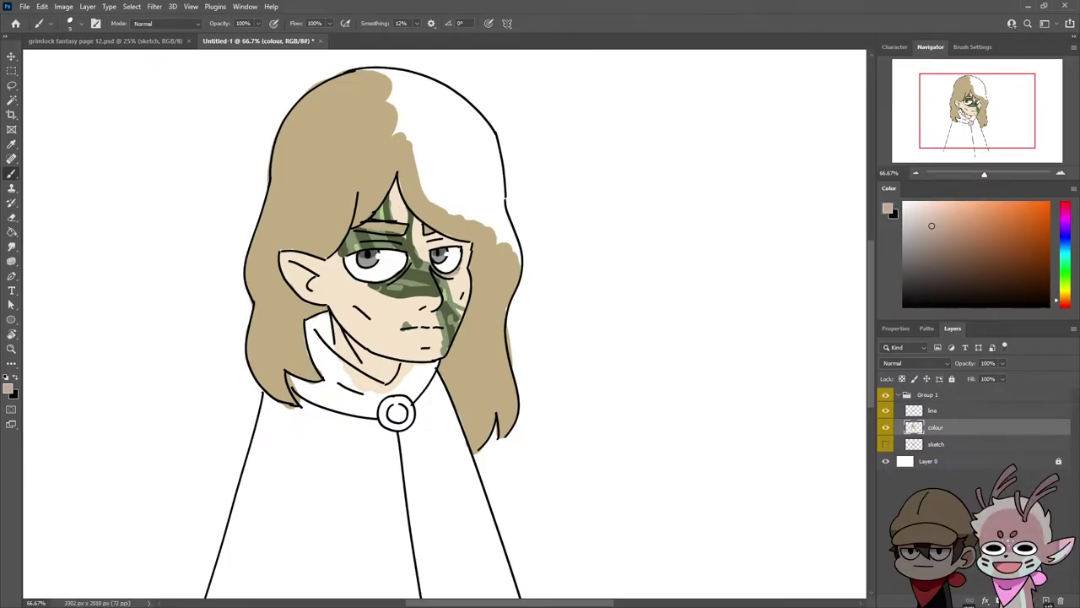
click(943, 237)
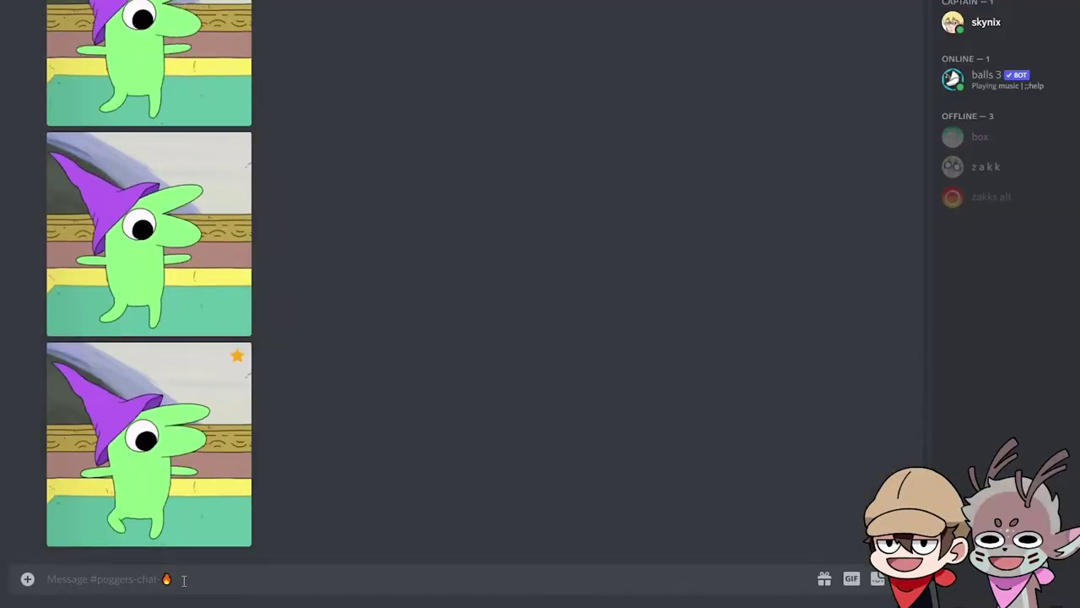
- Switch to Discord and post the cloaked character drawing in the poggers-chat channel
key(ctrl+v)
key(Return)
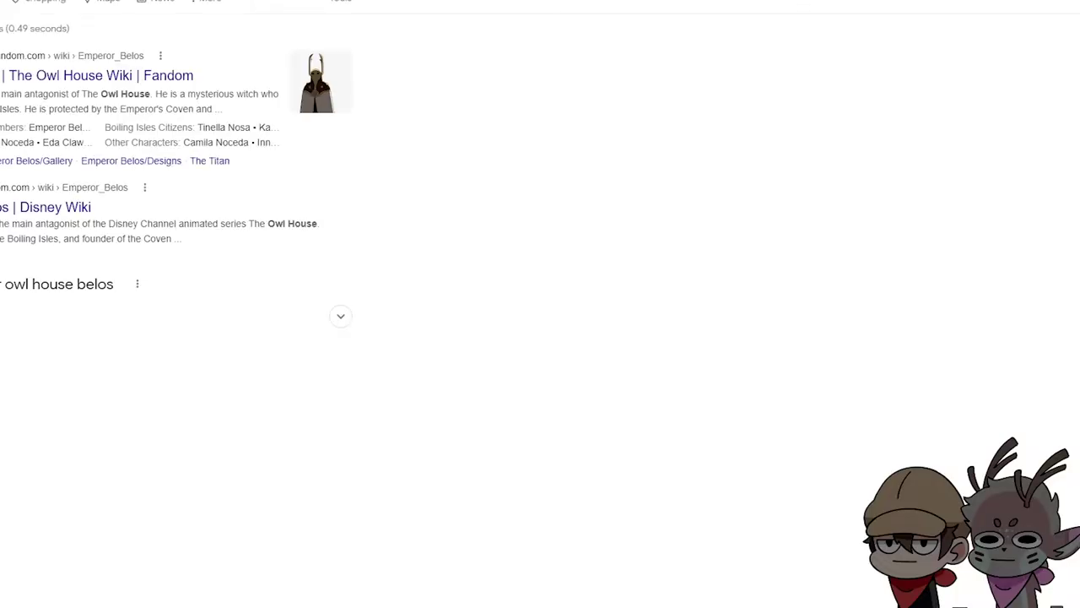
- Switch to the browser, show the image results for Belos, and open the Disney Wiki portrait
click(0, 2)
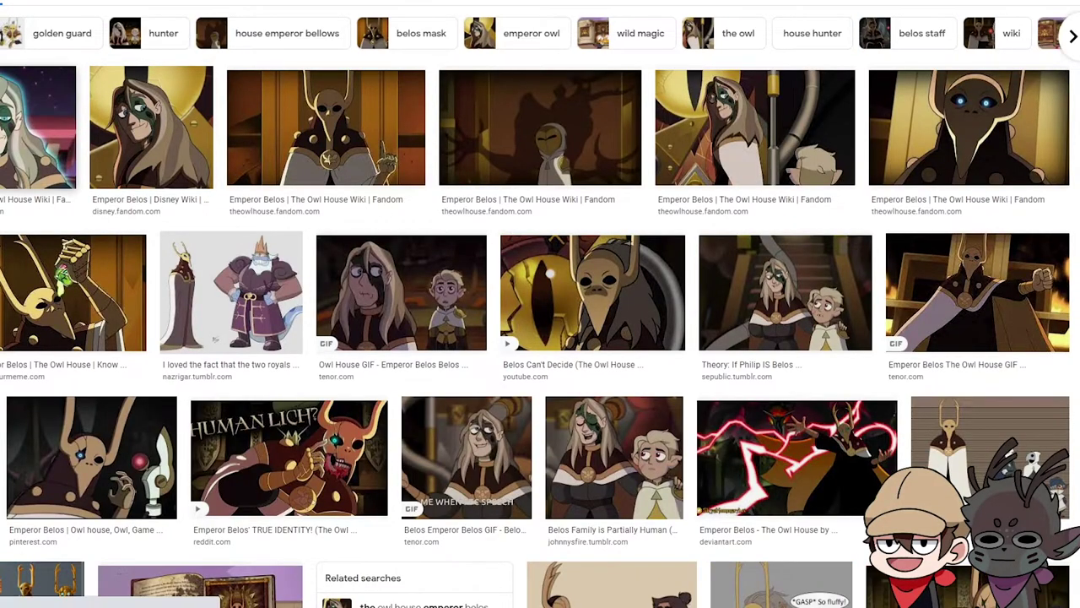
click(154, 139)
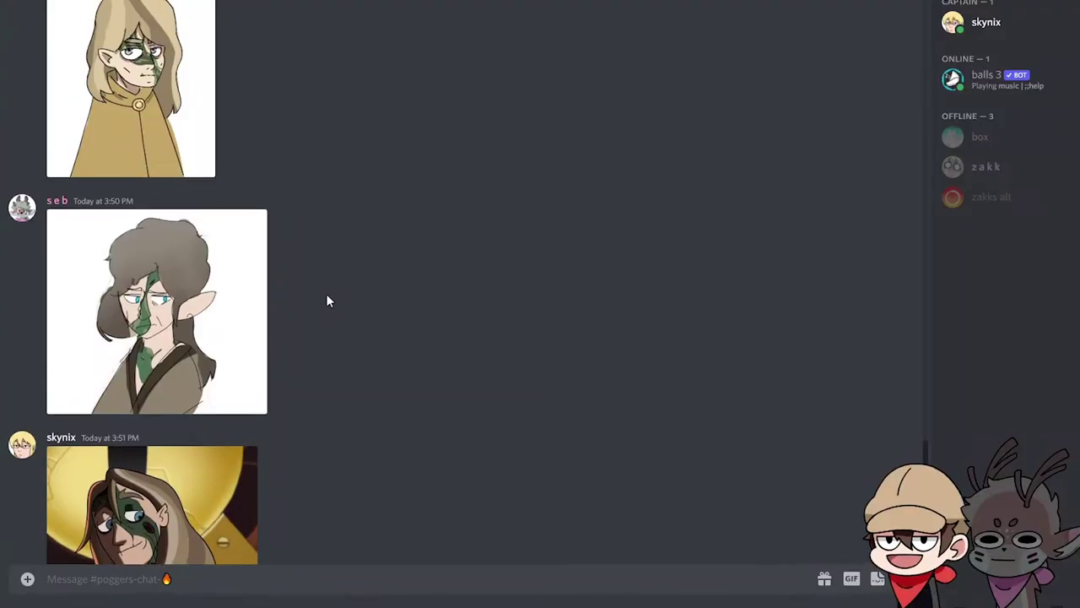
- Compare the two posted drawings with the reference portrait of Belos in the Discord chat
scroll(326, 298, down, 3)
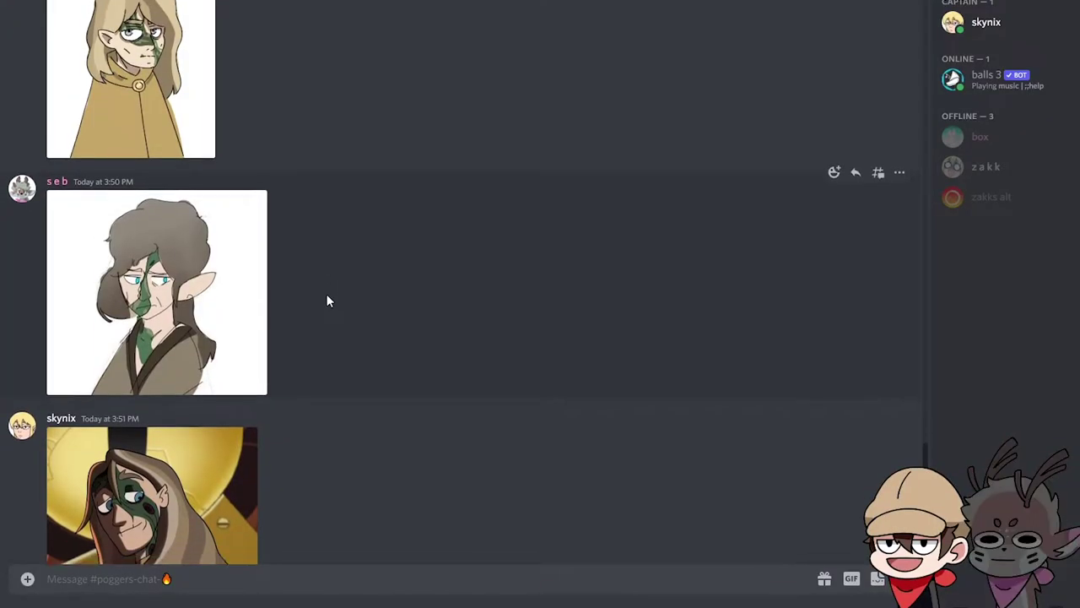
scroll(328, 301, up, 2)
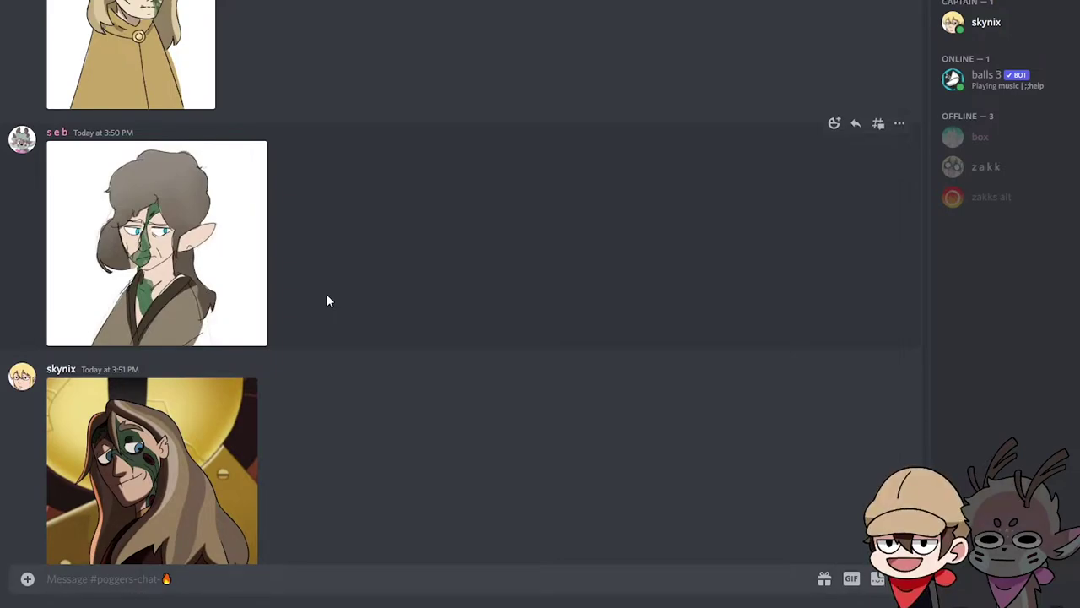
scroll(324, 279, down, 1)
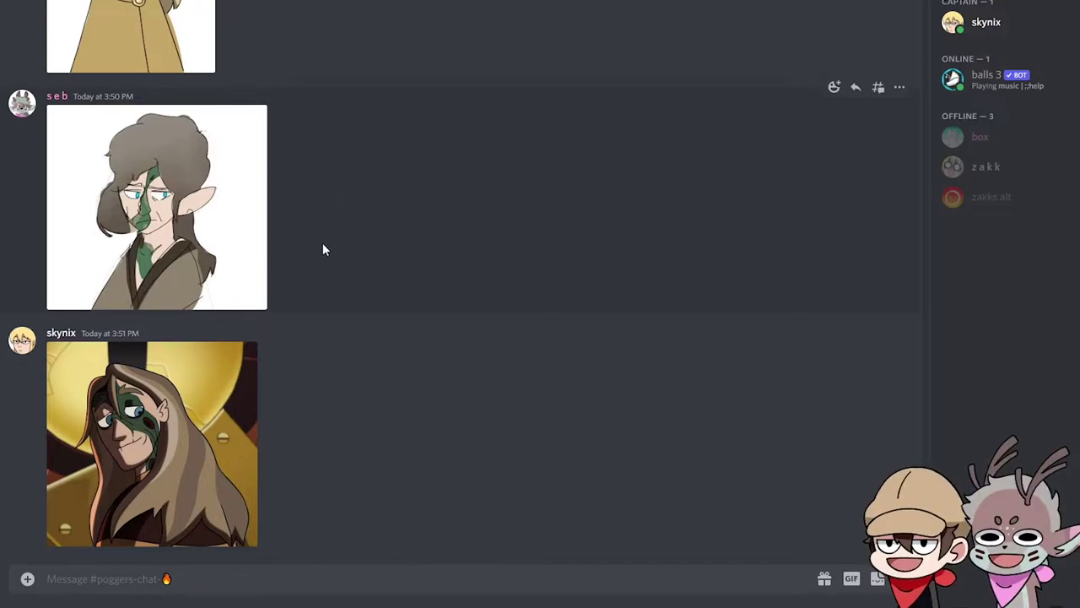
scroll(324, 245, up, 1)
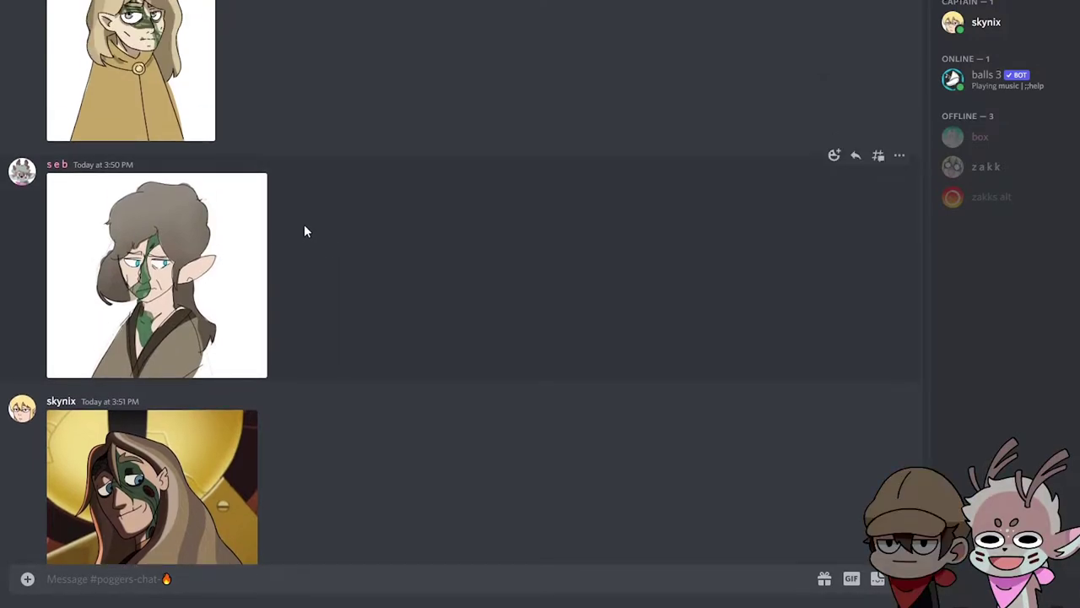
scroll(306, 231, down, 2)
scroll(402, 259, up, 2)
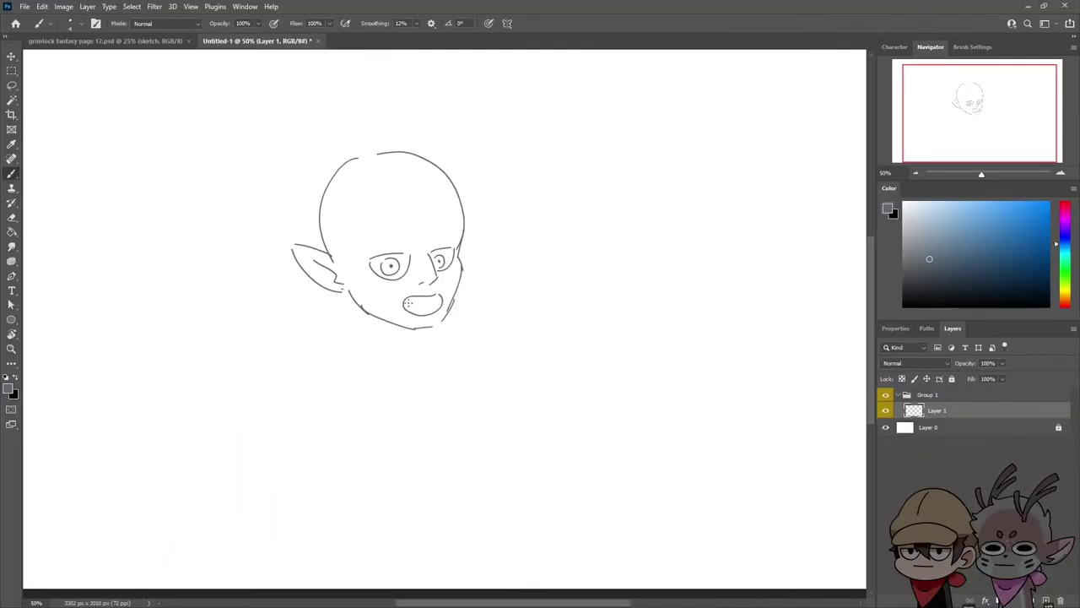
- Switch to Photoshop, rework the line inside the open mouth of the new head sketch, and draw the eyebrows
key(ctrl+z)
drag(404, 305, 445, 297)
key(ctrl+z)
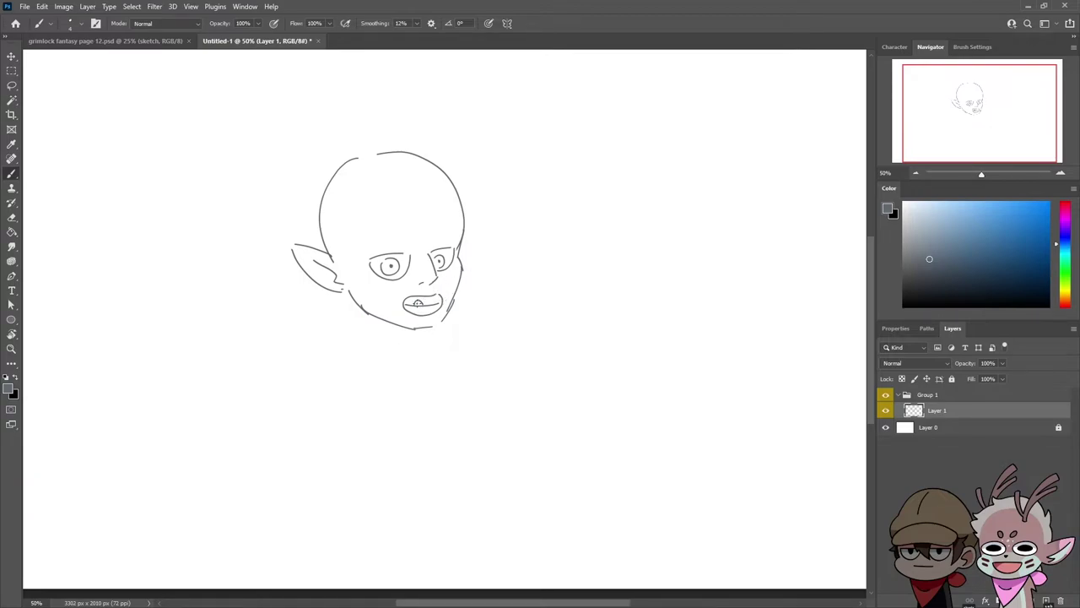
drag(410, 302, 429, 307)
drag(368, 229, 414, 234)
mouse_move(428, 242)
mouse_down()
mouse_move(459, 223)
mouse_move(436, 169)
mouse_move(344, 168)
mouse_move(322, 211)
mouse_move(334, 251)
mouse_up()
- Erase the skull guide circle above the face and start sketching the hair around it
key(e)
drag(327, 192, 406, 152)
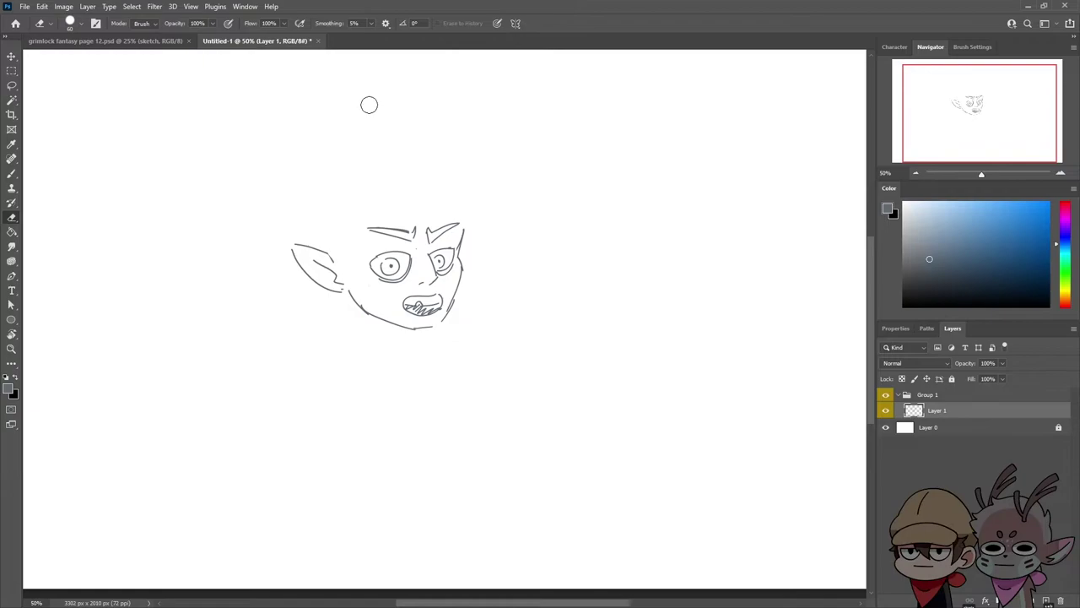
key(b)
mouse_move(374, 202)
mouse_down()
mouse_move(321, 220)
mouse_move(380, 344)
mouse_up()
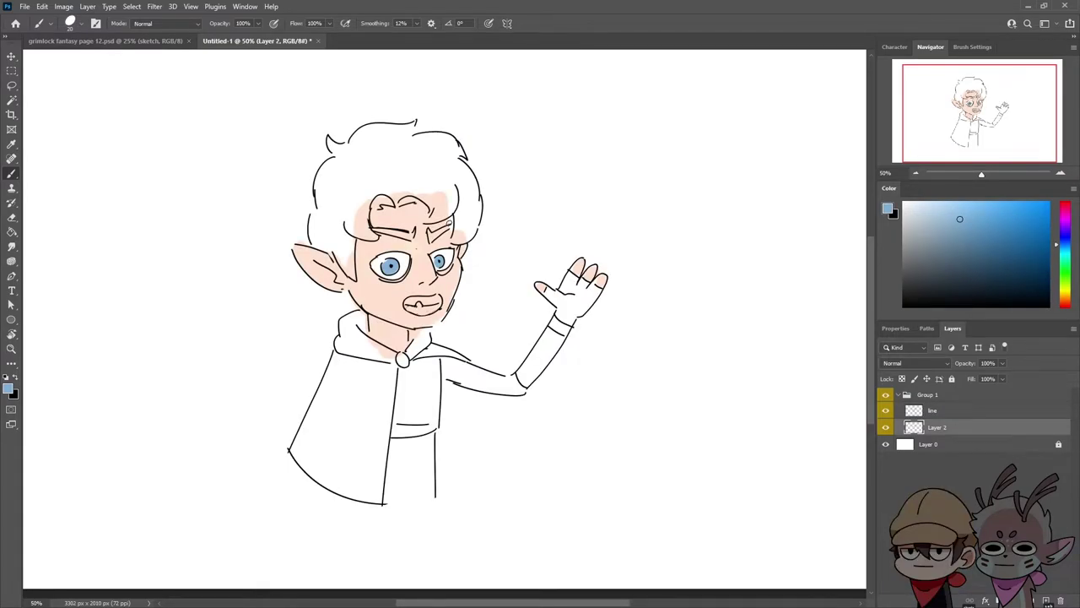
- Fill the hair with light beige on Layer 2, out to the outline at the crown
alt+click(389, 292)
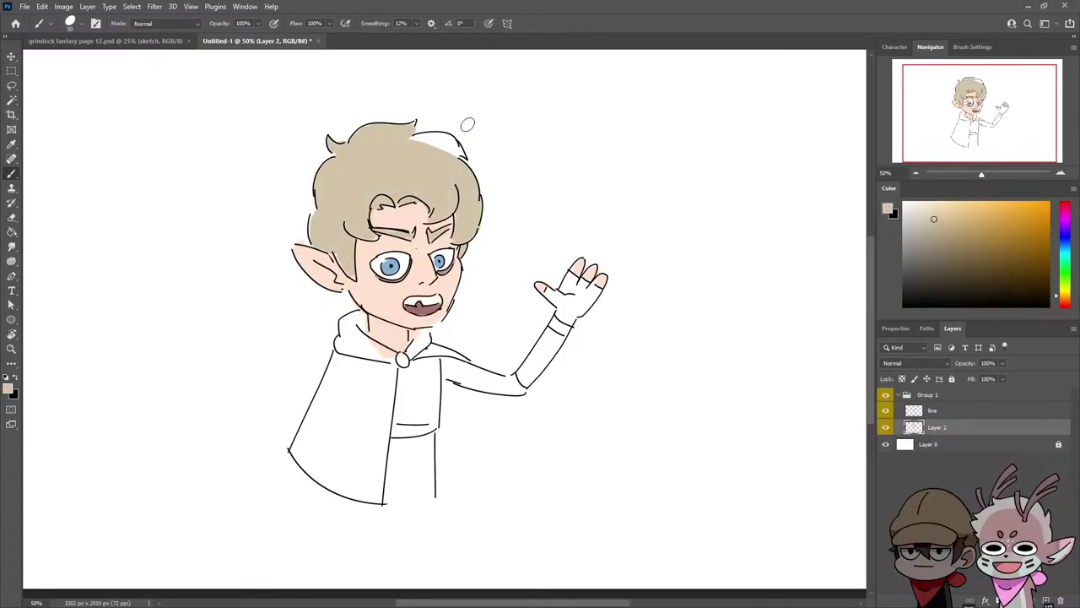
mouse_move(467, 124)
mouse_down()
mouse_move(422, 143)
mouse_move(432, 137)
mouse_move(460, 156)
mouse_up()
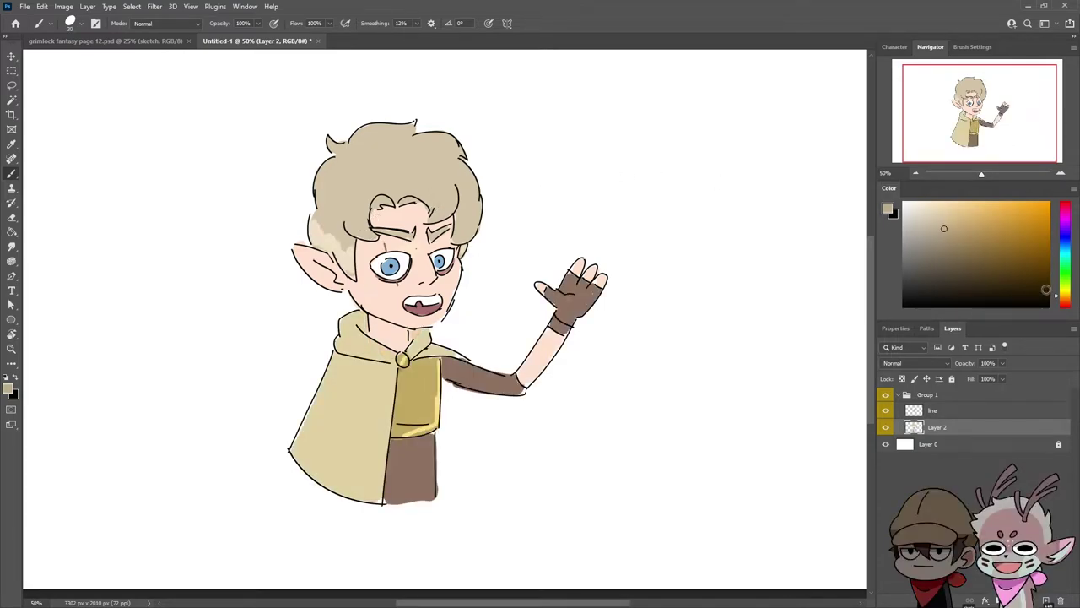
- Shade the hair with darker brown strokes at the crown and above the fringe, undoing the unwanted strokes
drag(442, 206, 443, 200)
key(ctrl+z)
mouse_move(449, 155)
mouse_down()
mouse_move(466, 185)
mouse_move(458, 239)
mouse_move(465, 172)
mouse_move(470, 225)
mouse_move(454, 154)
mouse_move(475, 208)
mouse_move(469, 228)
mouse_move(448, 152)
mouse_move(434, 142)
mouse_move(457, 147)
mouse_move(427, 138)
mouse_up()
drag(432, 203, 393, 199)
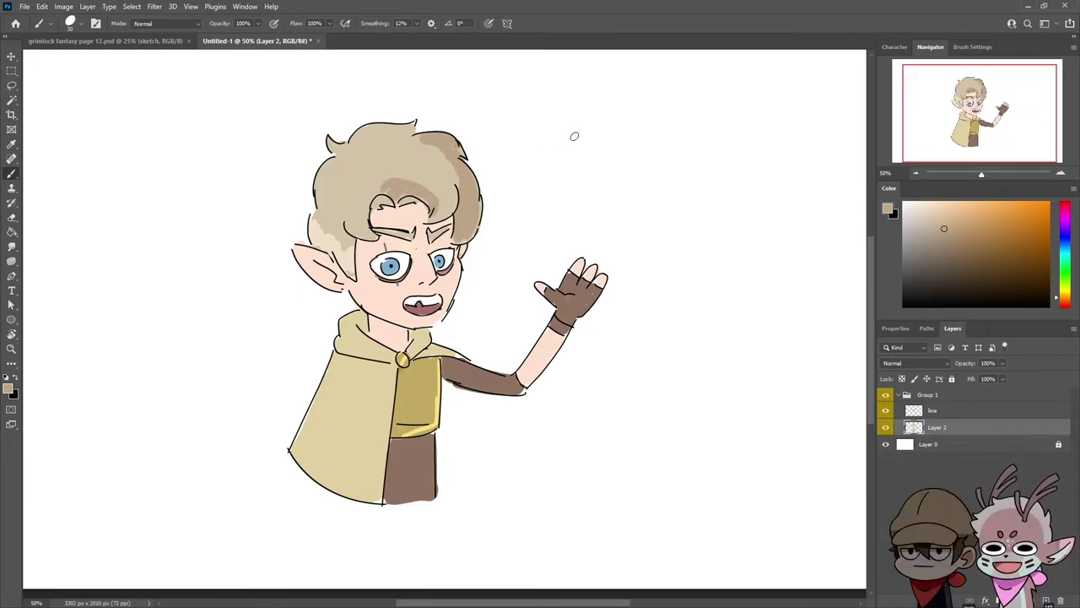
mouse_move(364, 224)
mouse_down()
mouse_move(380, 187)
mouse_move(434, 203)
mouse_move(389, 199)
mouse_up()
key(ctrl+z)
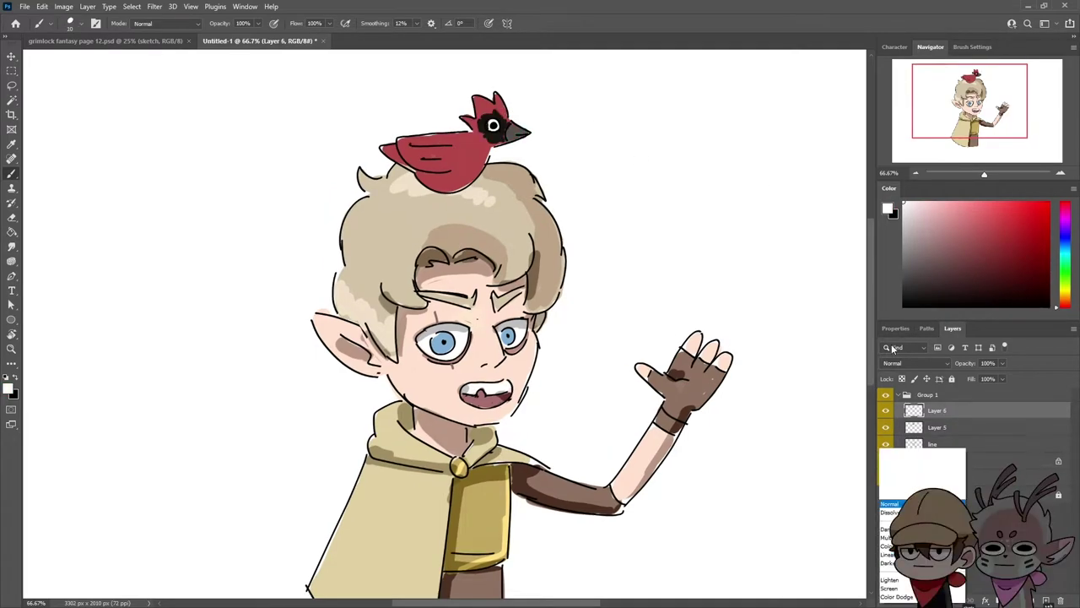
- Set the blend mode of Layer 6 to Linear Burn
click(915, 363)
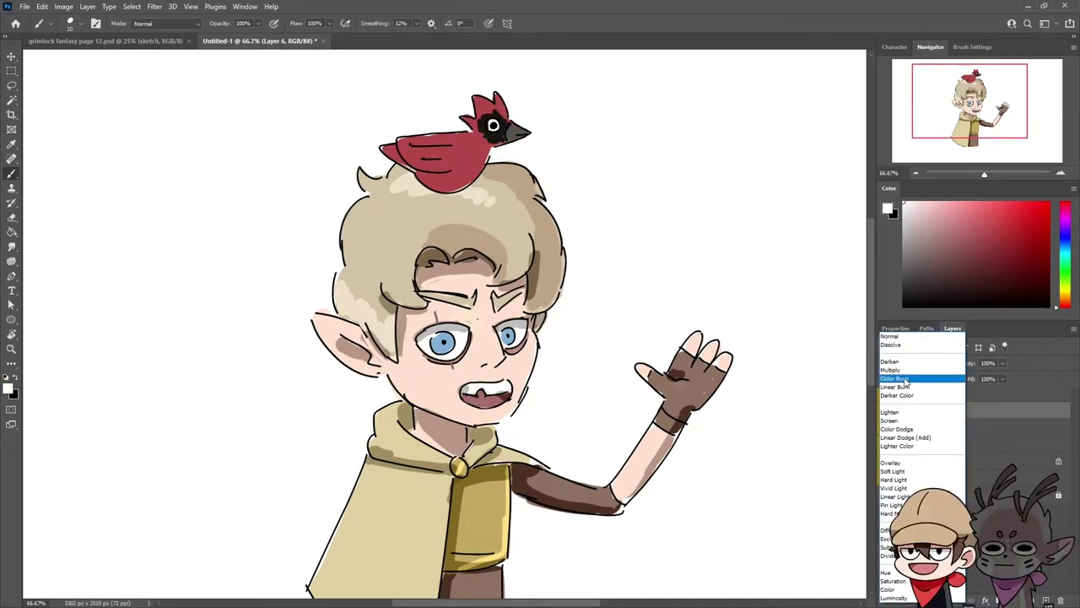
click(907, 386)
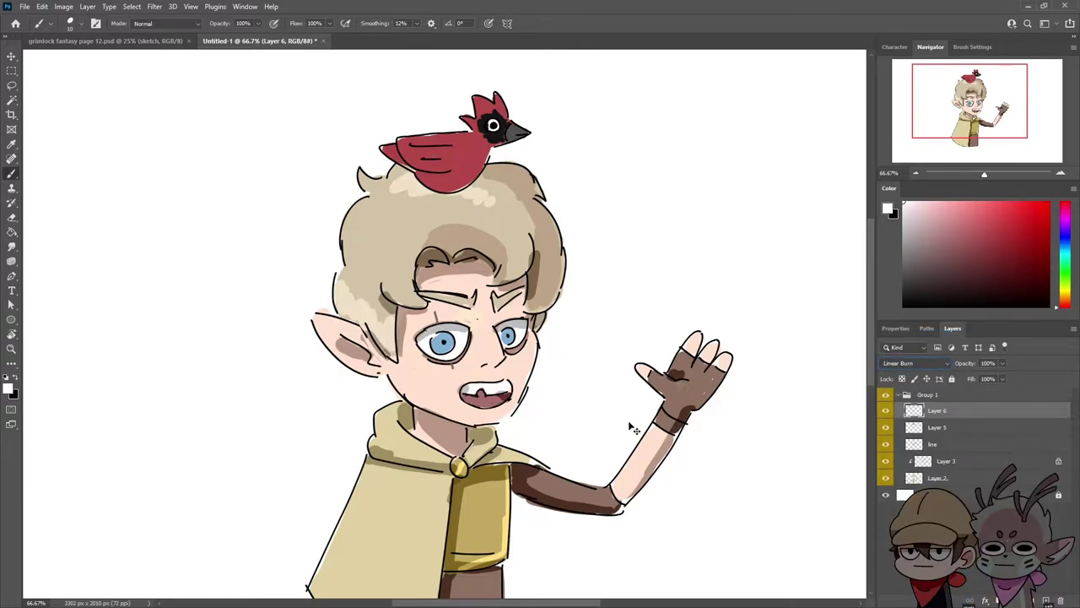
- Switch to Discord and post the finished drawing of the waving elf with the red bird in the chat
key(ctrl+minus)
drag(586, 395, 552, 370)
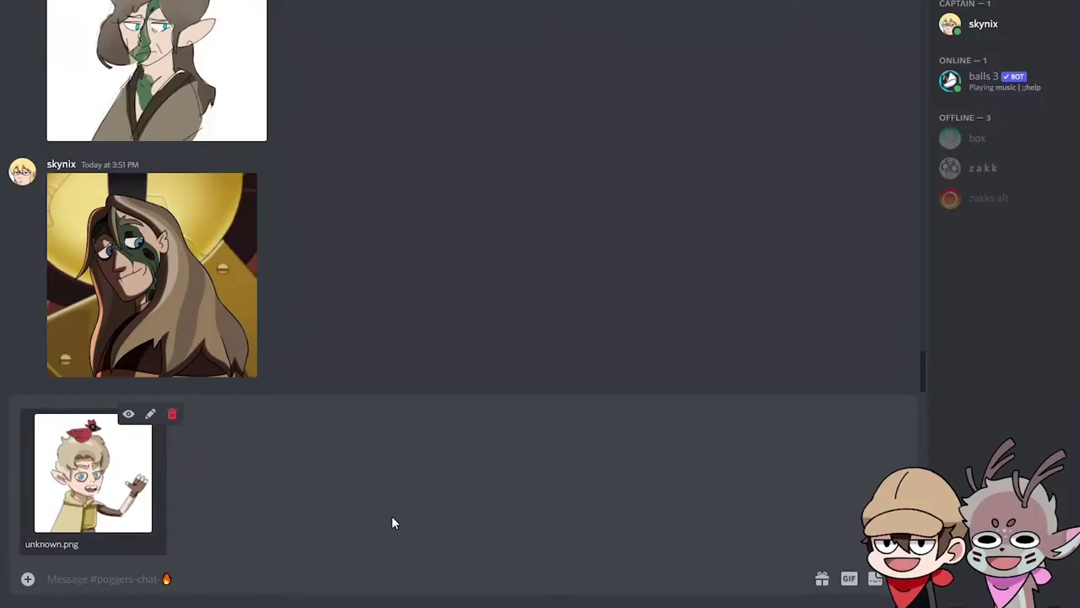
key(Return)
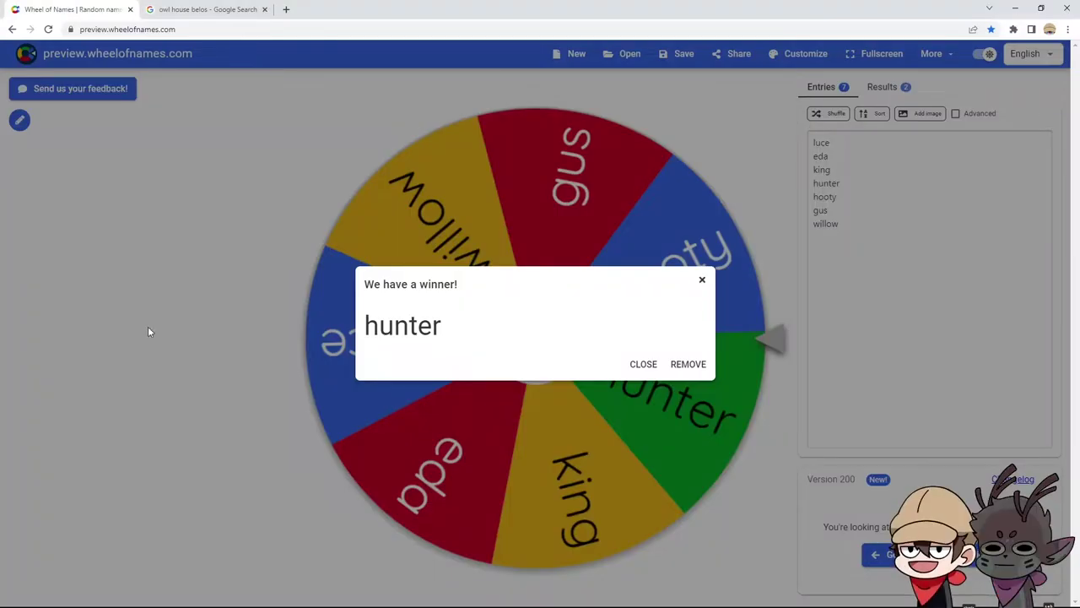
- Search the web for "owl house hunter" in a new browser tab and show the image results
click(286, 10)
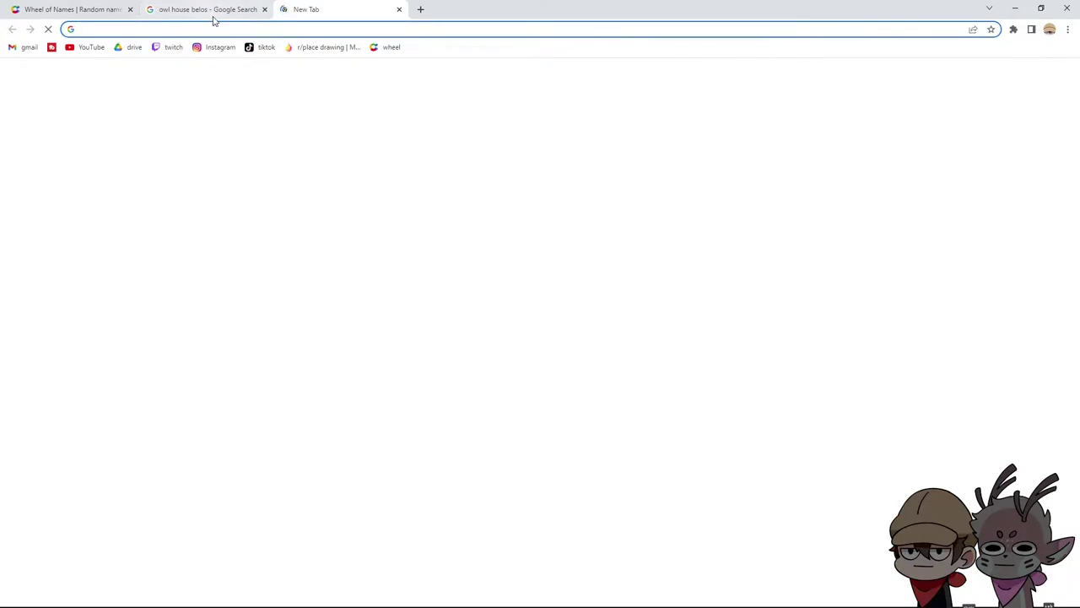
text(owl house hunter)
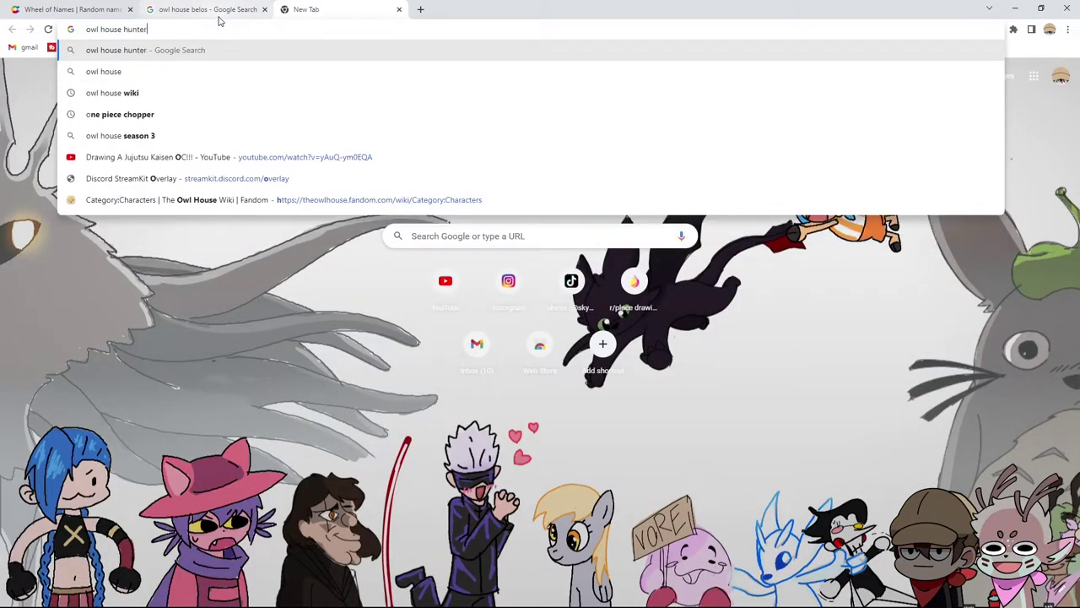
key(Return)
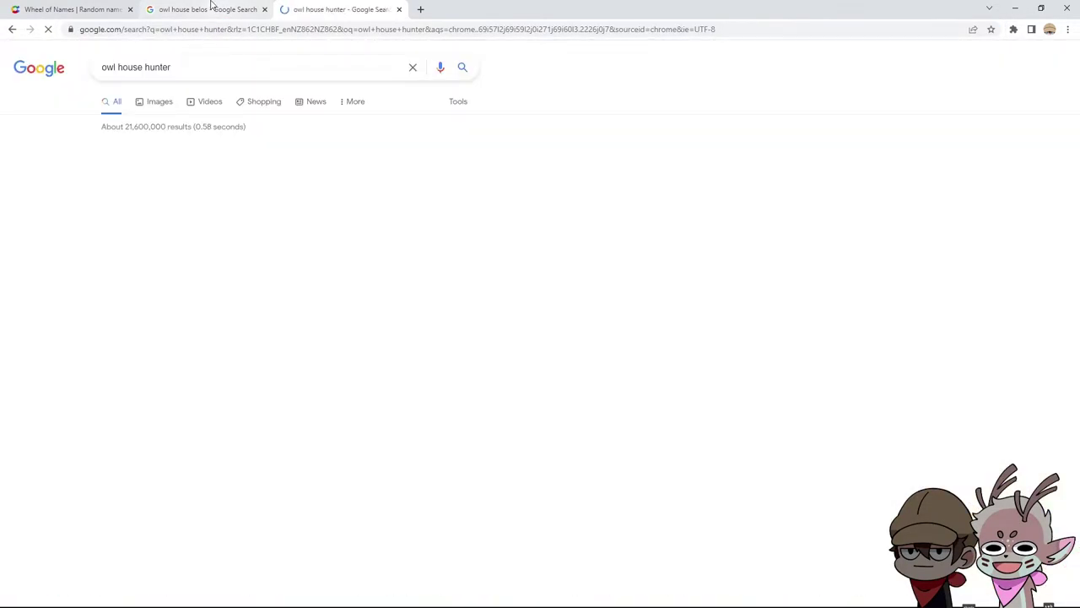
click(159, 106)
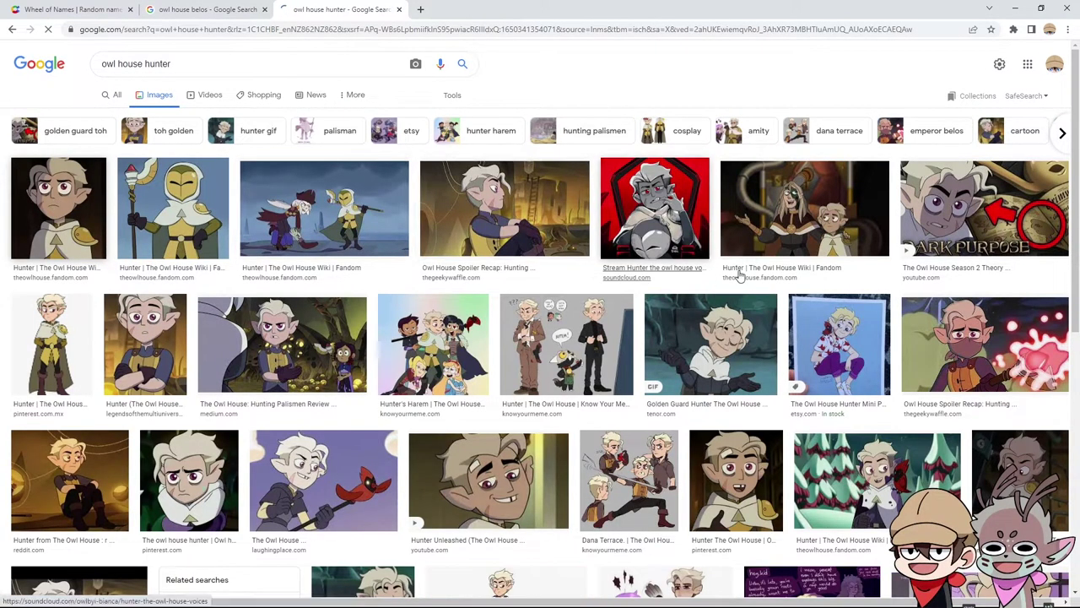
- Open the Owl House Wiki portrait of Hunter in the white cape from the image results and copy the image
click(760, 269)
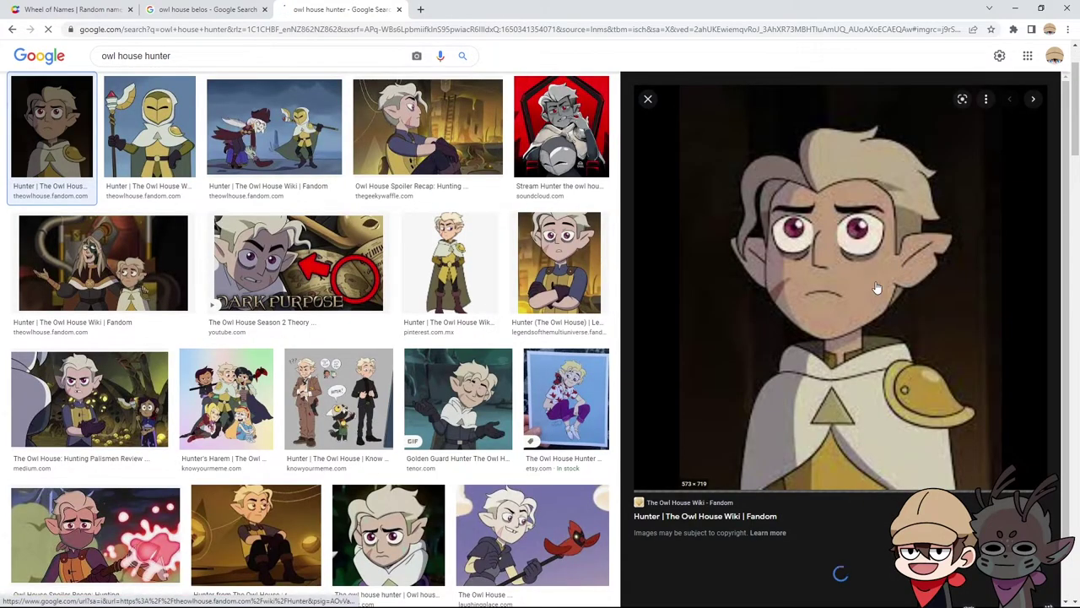
right_click(859, 263)
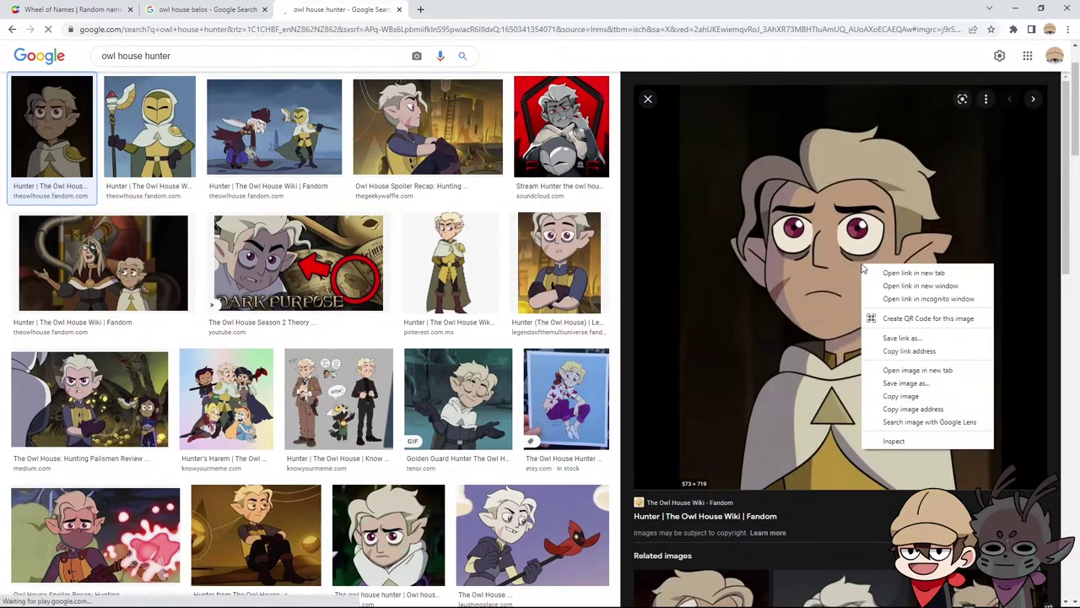
click(898, 393)
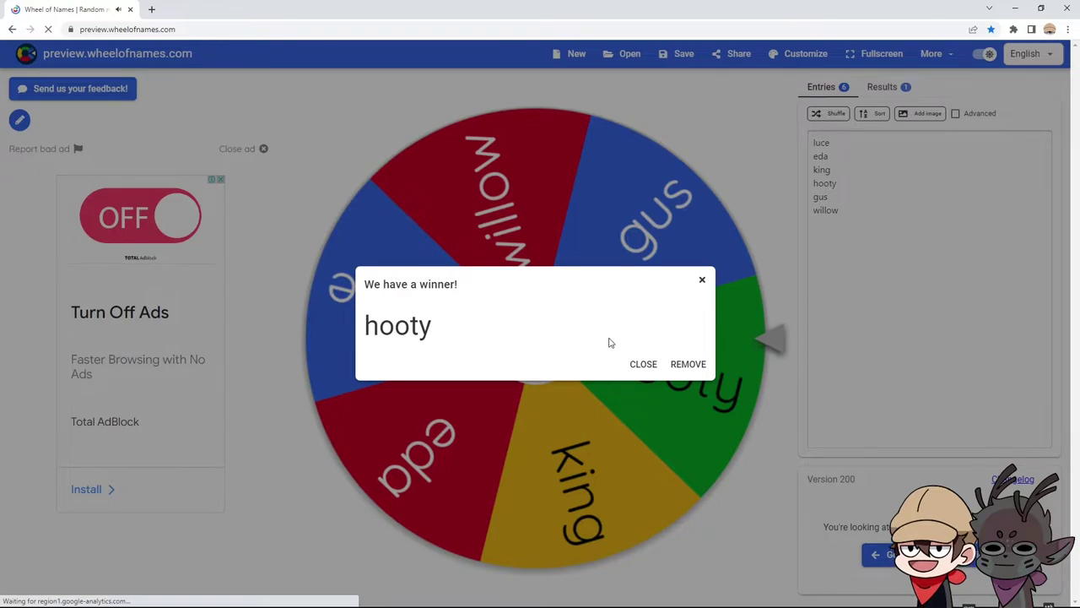
- Switch to Photoshop, undo the trial pupil, and lasso and delete the owl's eye outline to the right of the beak
key(alt+Tab)
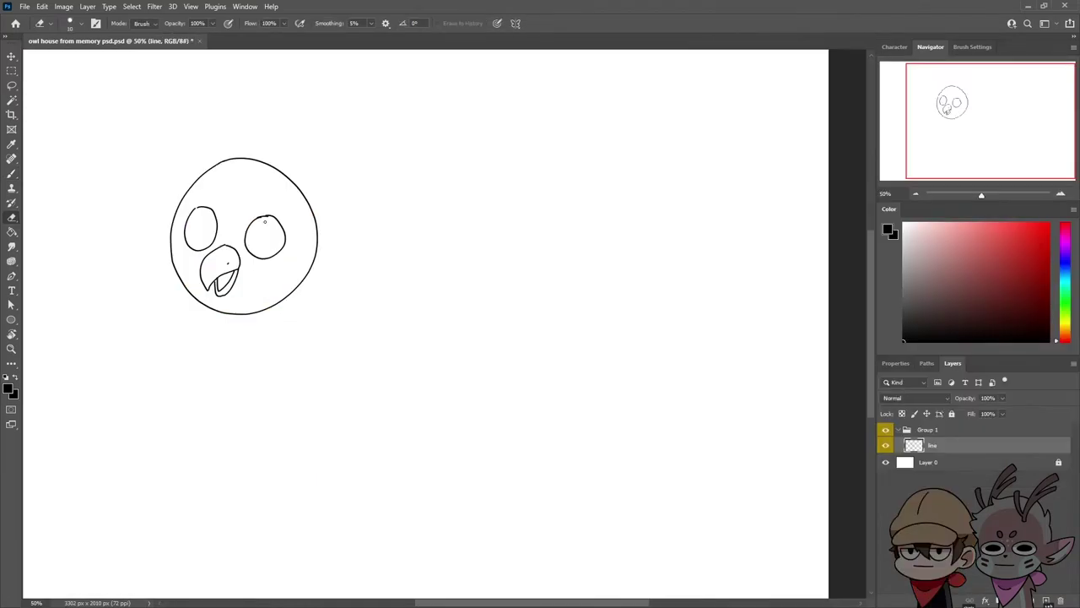
key(bracketright)
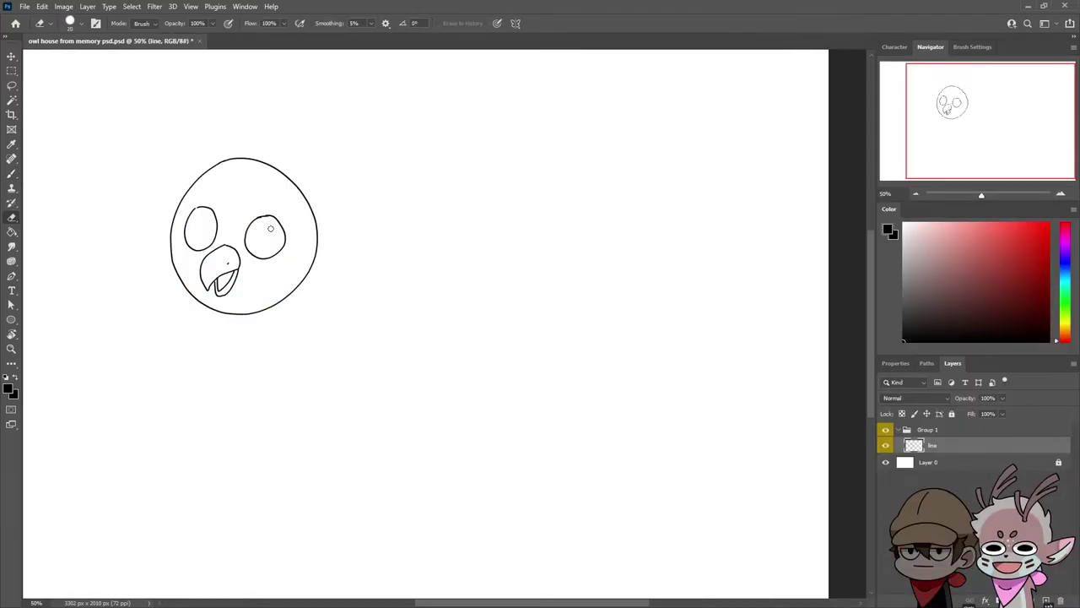
key(b)
mouse_move(258, 231)
mouse_down()
mouse_move(259, 247)
mouse_move(268, 230)
mouse_up()
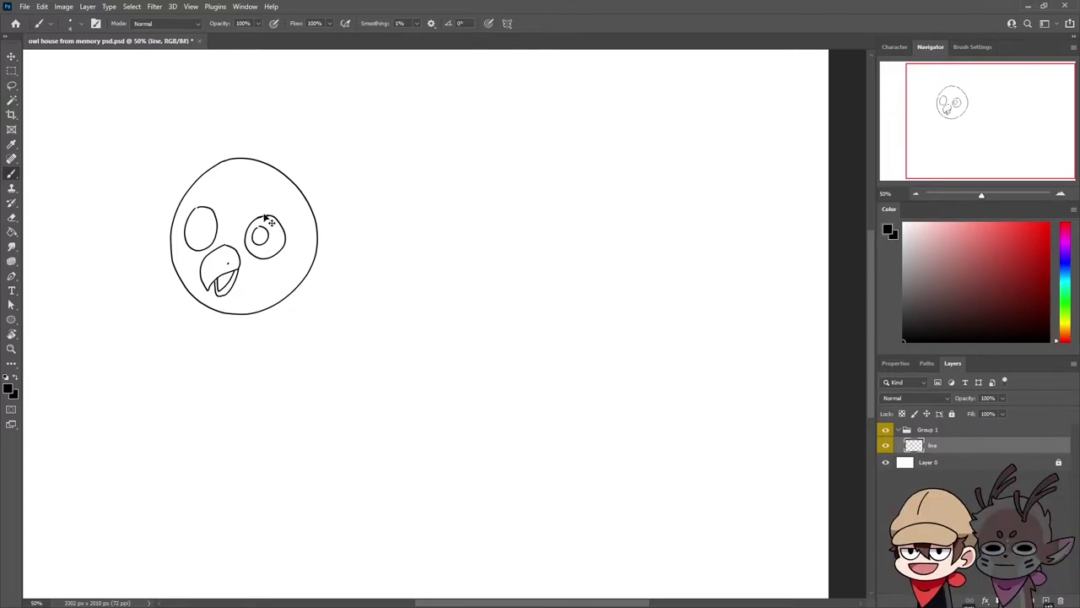
key(ctrl+z)
key(ctrl+z)
key(ctrl+z)
key(l)
drag(296, 214, 288, 208)
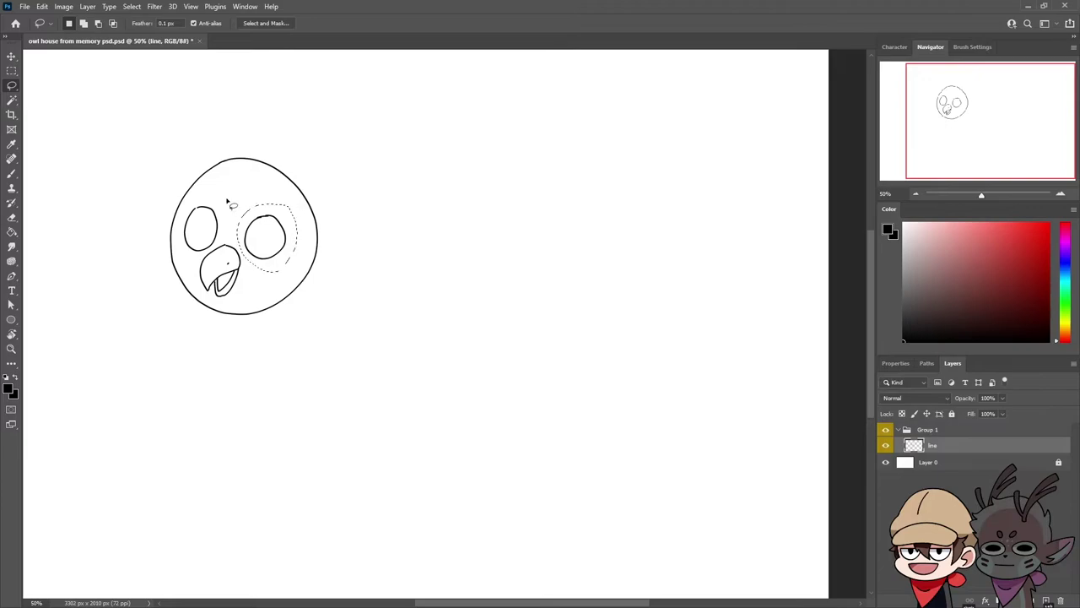
key(Delete)
key(ctrl+d)
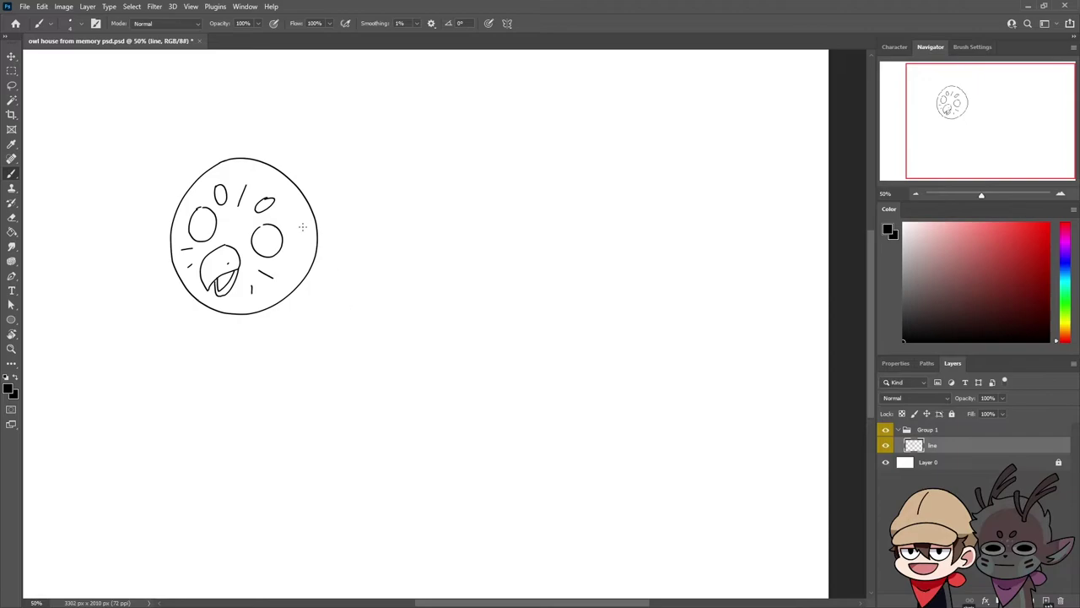
- Draw the upper edge of the owl's body as one long S-curve from the top of the head, undoing the rejected strokes
drag(248, 150, 379, 161)
key(ctrl+z)
mouse_move(225, 158)
mouse_down()
mouse_move(320, 147)
mouse_move(433, 407)
mouse_move(639, 483)
mouse_up()
key(ctrl+z)
drag(226, 158, 547, 381)
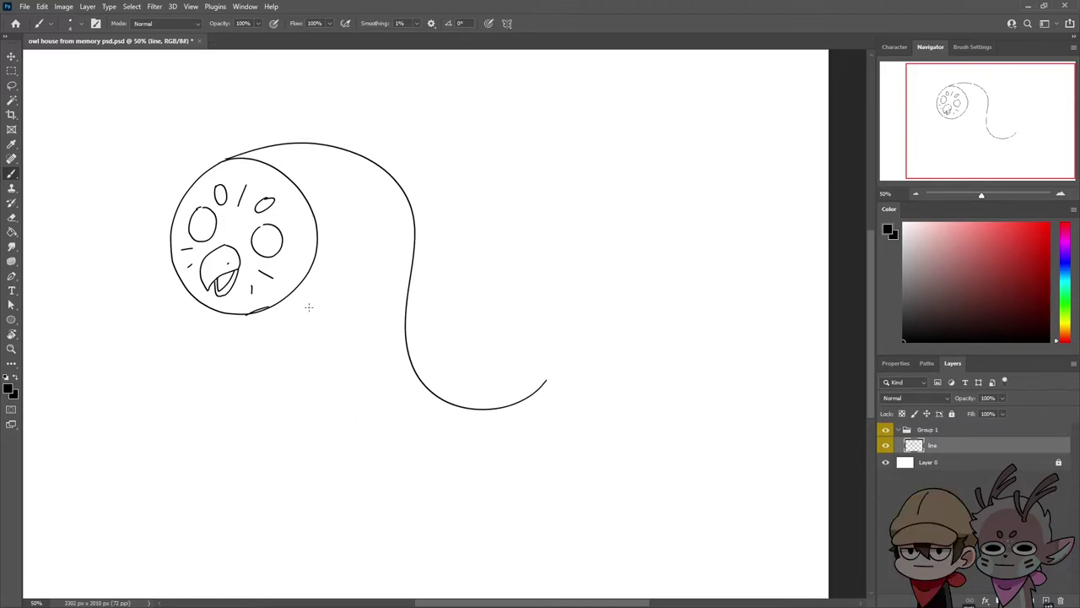
- Draw the lower edge of the body from beneath the head, following the upper S-curve, and undo the rejected strokes
drag(301, 305, 348, 375)
key(ctrl+z)
key(ctrl+z)
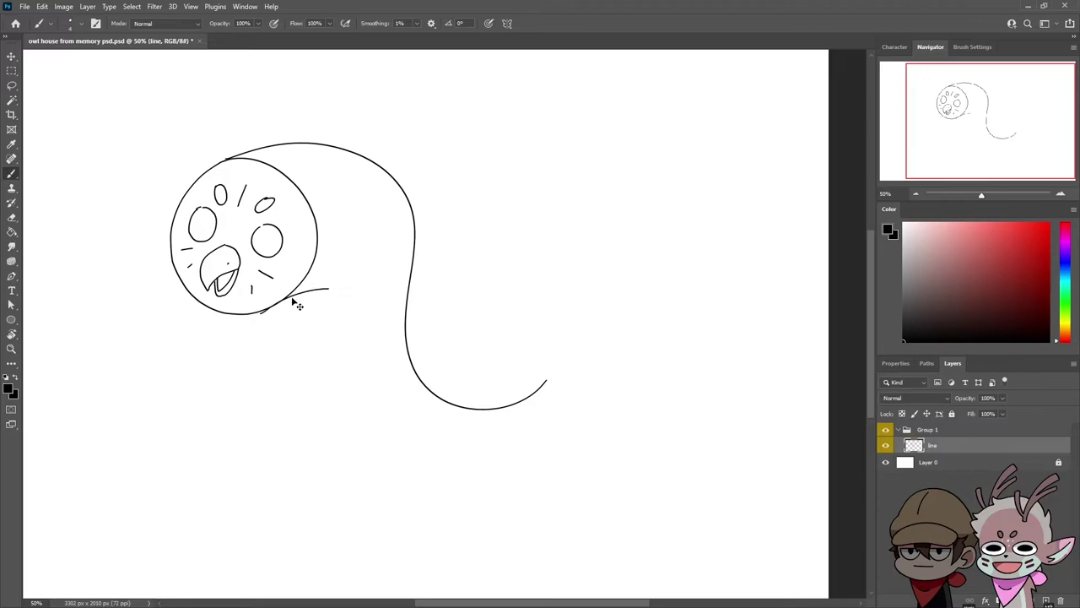
mouse_move(272, 305)
mouse_down()
mouse_move(348, 288)
mouse_move(386, 486)
mouse_up()
key(ctrl+z)
drag(326, 463, 506, 424)
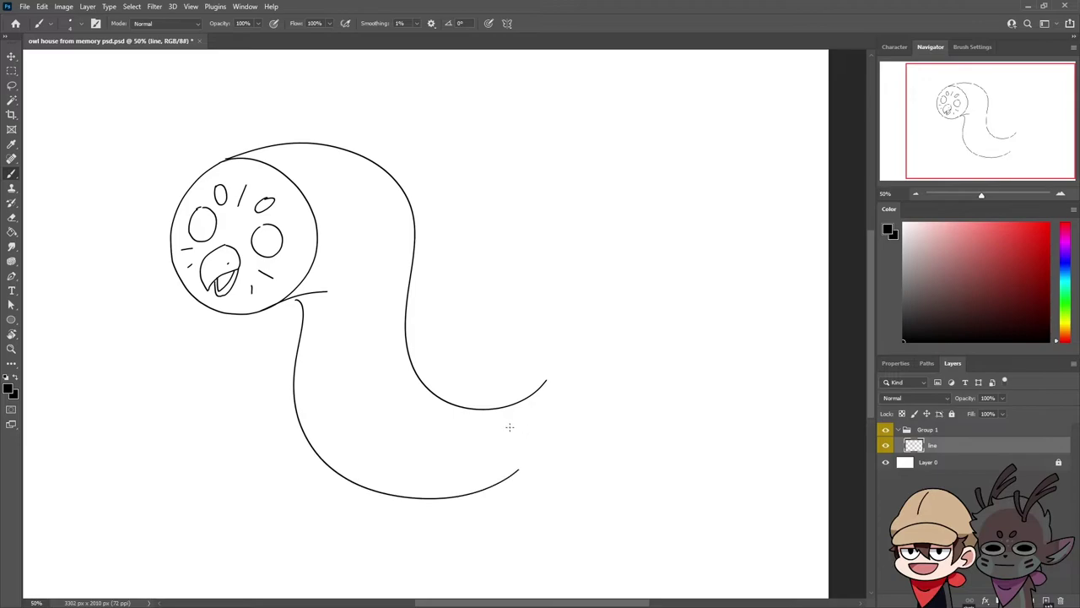
key(ctrl+z)
mouse_move(299, 297)
mouse_down()
mouse_move(294, 413)
mouse_move(542, 462)
mouse_up()
key(ctrl+z)
mouse_move(302, 297)
mouse_down()
mouse_move(297, 392)
mouse_move(485, 500)
mouse_move(578, 437)
mouse_up()
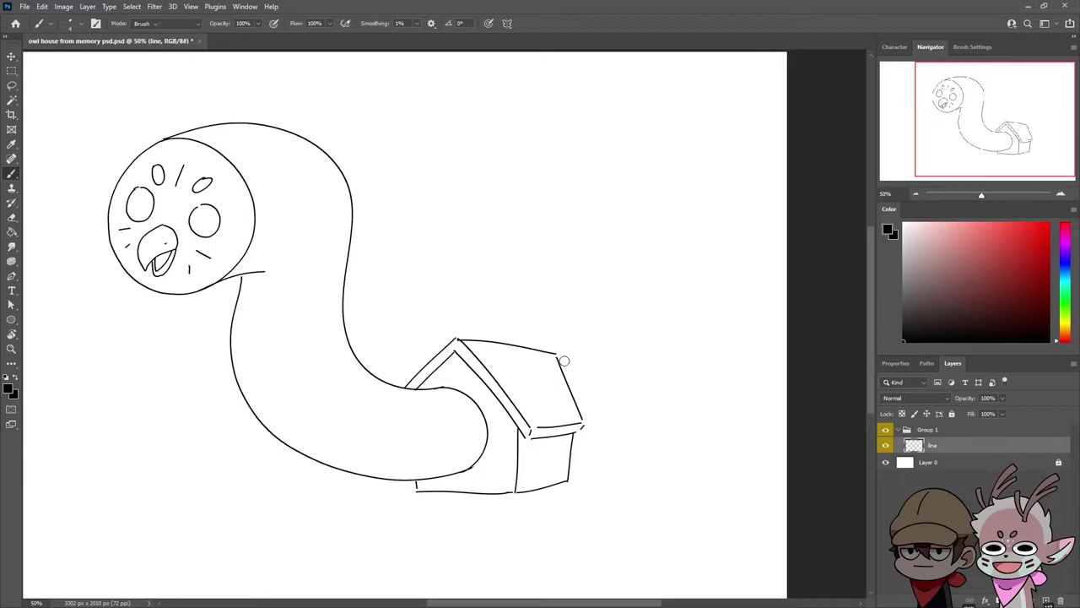
- Erase the far slanted edge of the birdhouse roof on the line layer and redraw it parallel to the front edge
key(e)
mouse_move(550, 352)
mouse_down()
mouse_move(540, 347)
mouse_move(582, 426)
mouse_up()
key(b)
key(e)
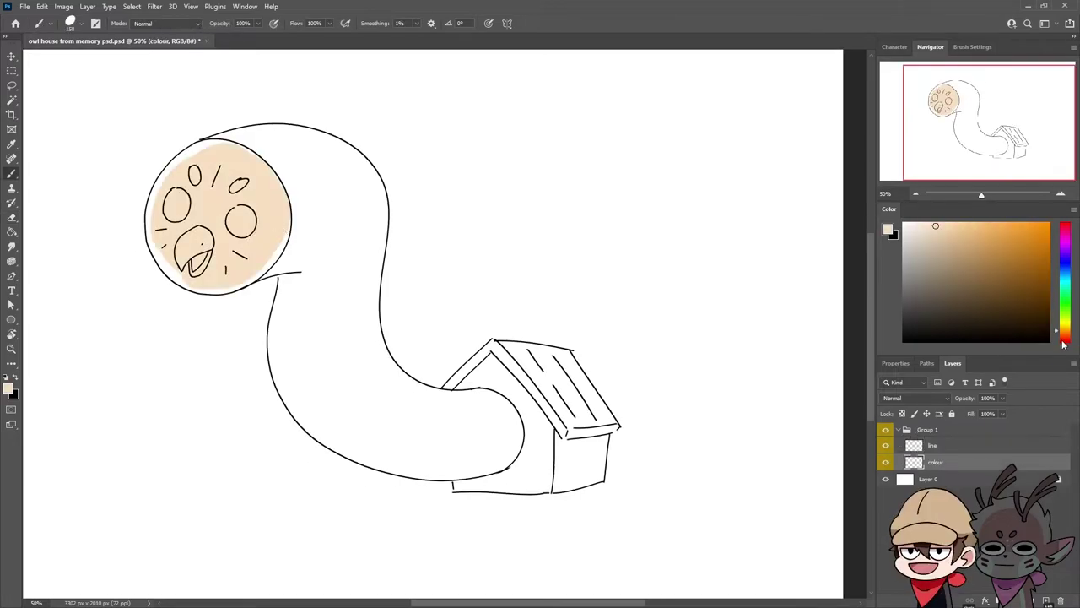
- Pick a medium orange-brown and block in the middle of the owl's long body on the colour layer, undoing the first stroke
click(1063, 340)
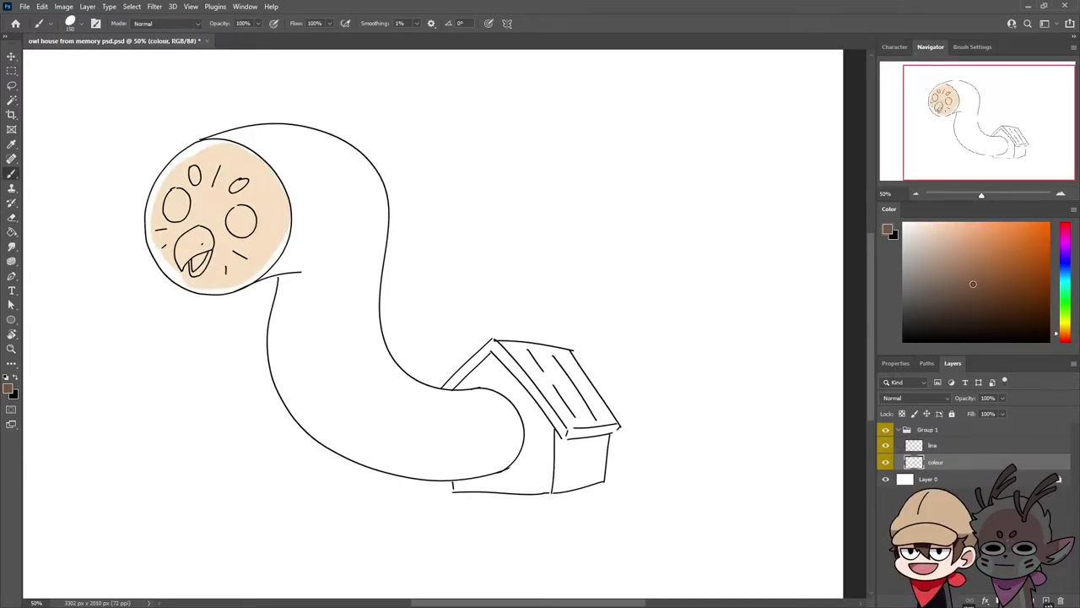
click(996, 266)
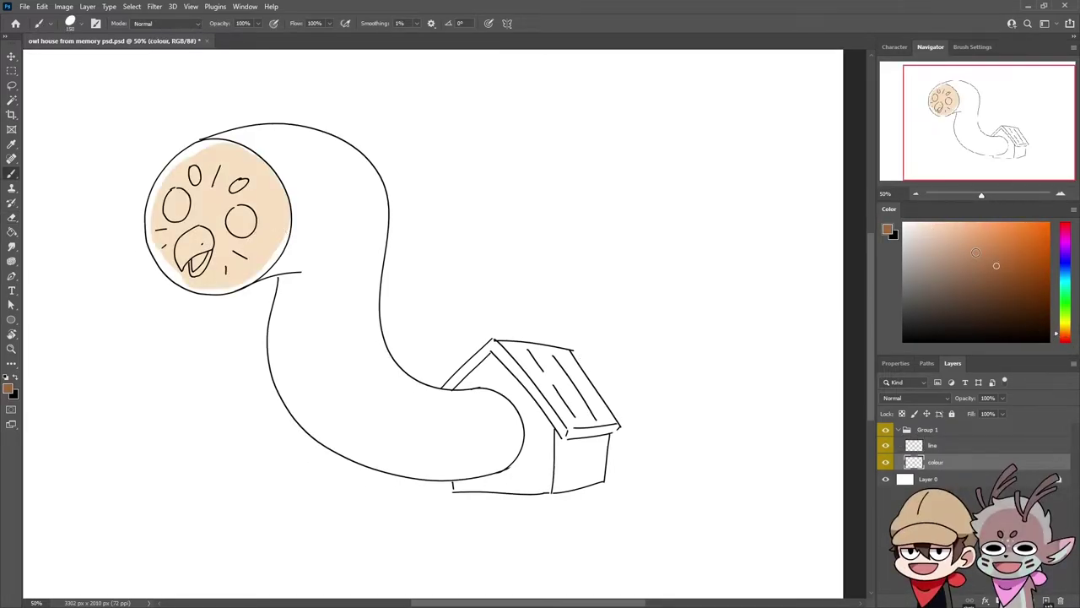
drag(341, 258, 357, 394)
key(ctrl+z)
drag(330, 212, 342, 383)
mouse_move(324, 265)
mouse_down()
mouse_move(317, 346)
mouse_move(338, 371)
mouse_move(323, 235)
mouse_move(318, 329)
mouse_move(333, 269)
mouse_move(320, 211)
mouse_move(311, 240)
mouse_up()
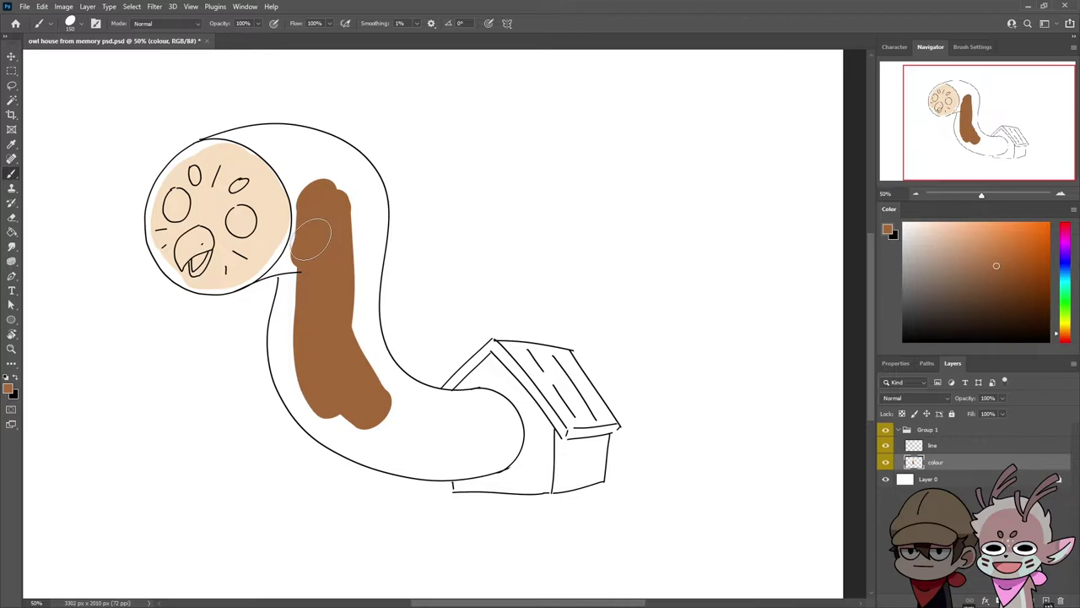
key(bracketleft)
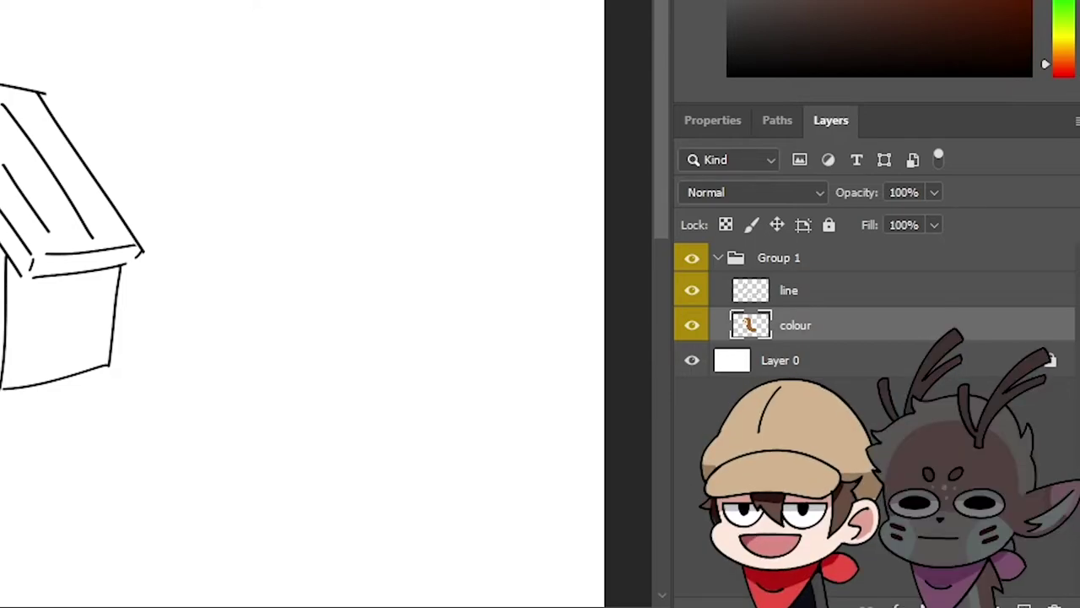
- Undo the last stroke and paint small white highlights in both eyes on the colour layer
key(ctrl+z)
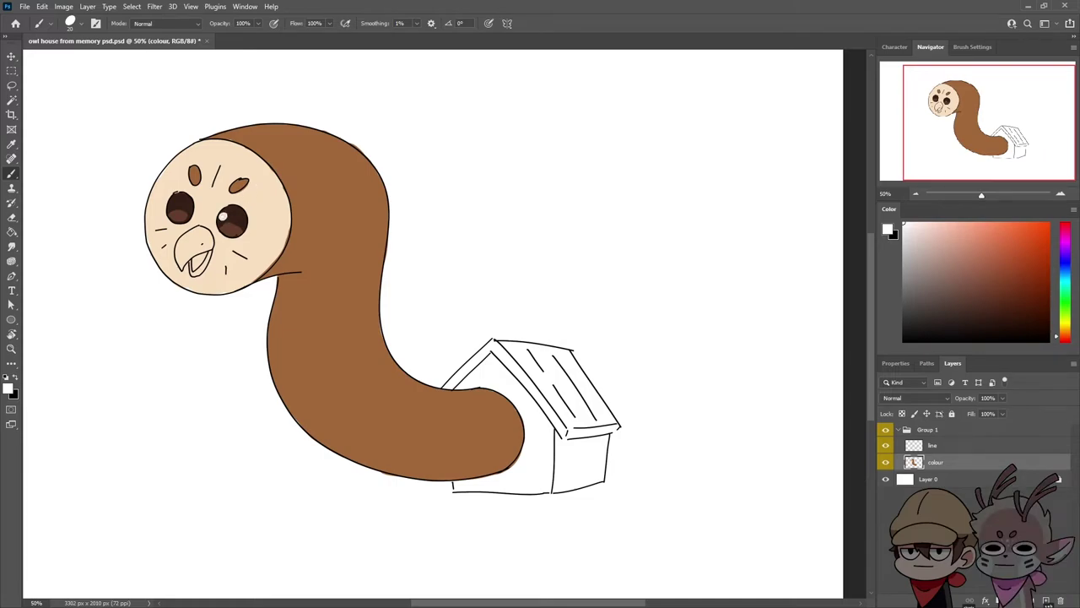
drag(223, 217, 224, 215)
click(174, 199)
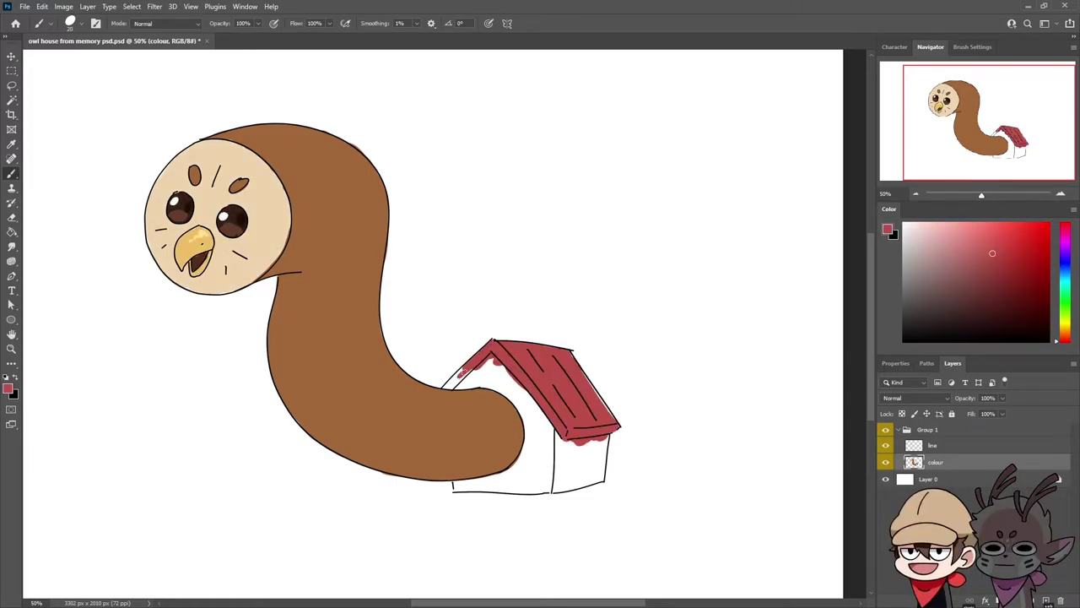
- Finish painting the front edge of the birdhouse roof red and sample the face's beige
drag(446, 387, 447, 387)
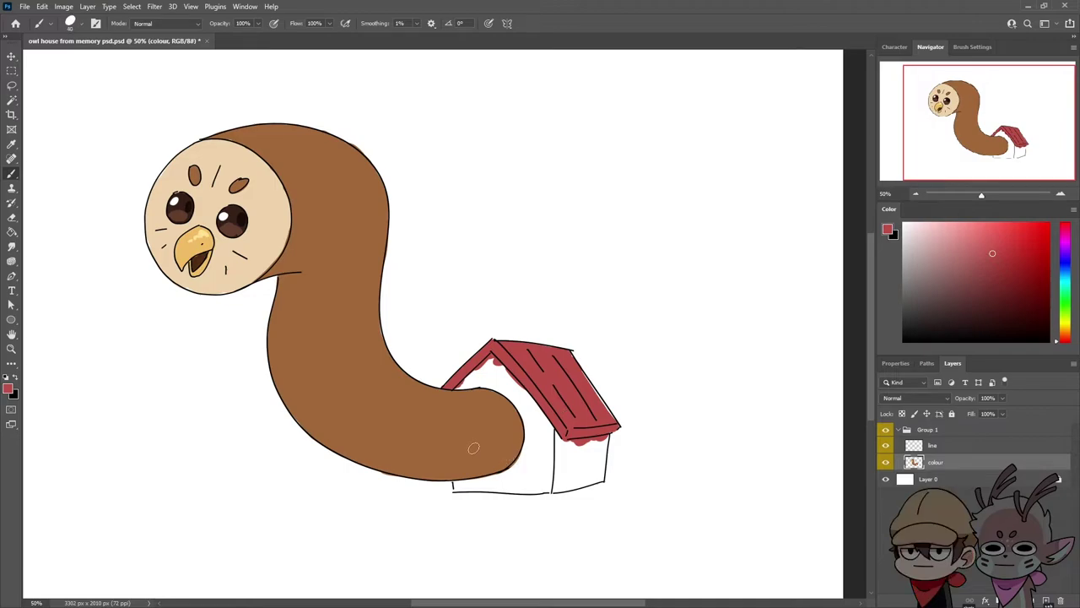
alt+click(273, 247)
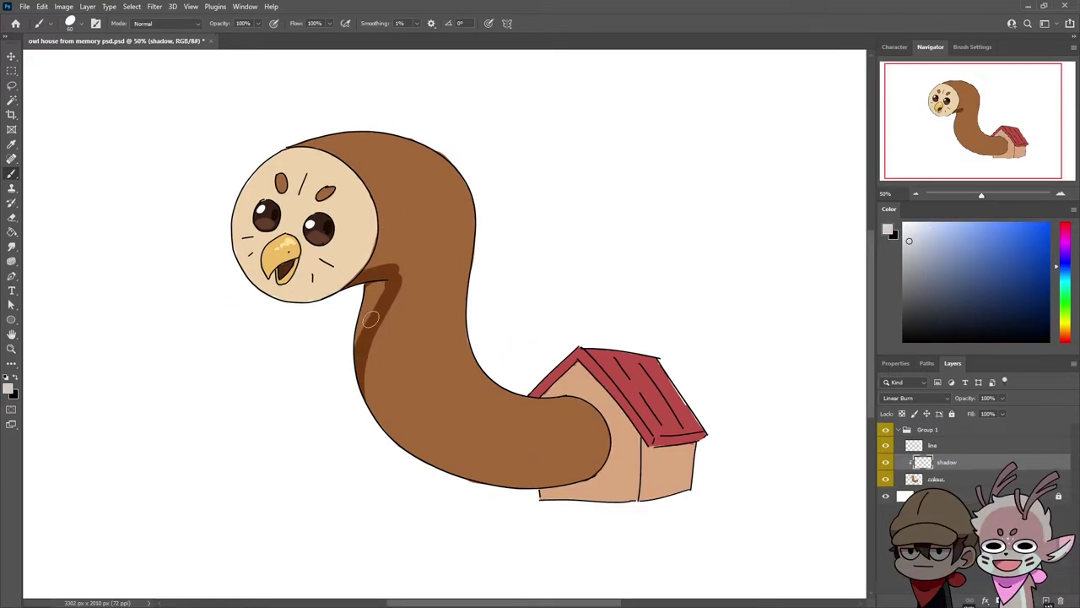
- Shade the underside of the owl's body on the shadow layer, from the neck down to the birdhouse
mouse_move(372, 291)
mouse_down()
mouse_move(372, 365)
mouse_move(395, 443)
mouse_up()
mouse_move(372, 367)
mouse_down()
mouse_move(408, 433)
mouse_move(459, 434)
mouse_move(508, 490)
mouse_up()
mouse_move(427, 446)
mouse_down()
mouse_move(364, 362)
mouse_move(488, 462)
mouse_move(572, 440)
mouse_move(503, 477)
mouse_move(583, 477)
mouse_up()
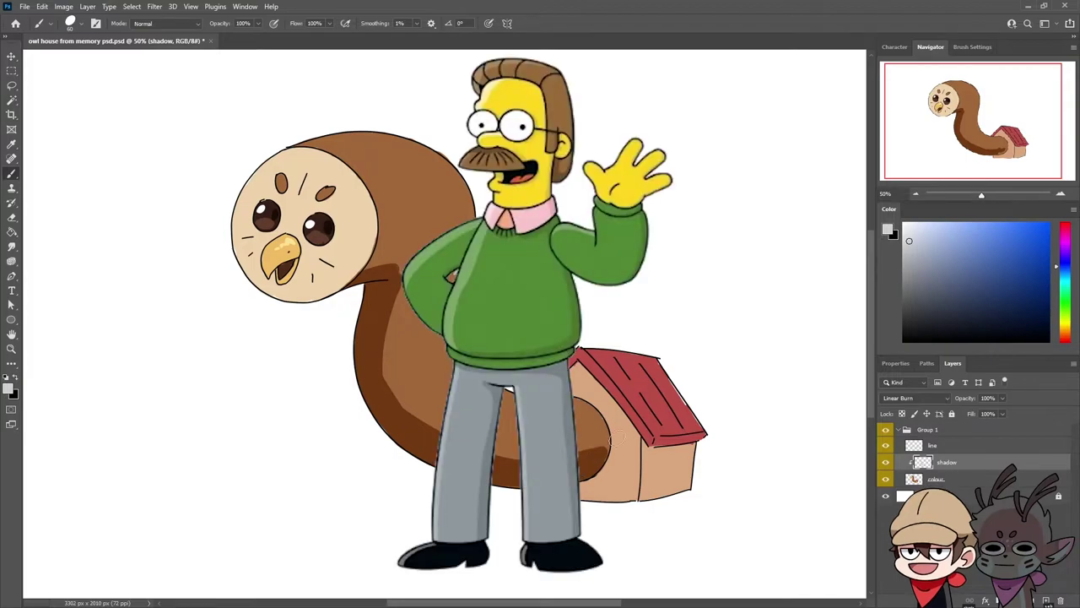
- Shade the birdhouse on the shadow layer beneath the eaves, along the roof's front trim and over the side wall
mouse_move(546, 395)
mouse_down()
mouse_move(577, 366)
mouse_move(552, 397)
mouse_up()
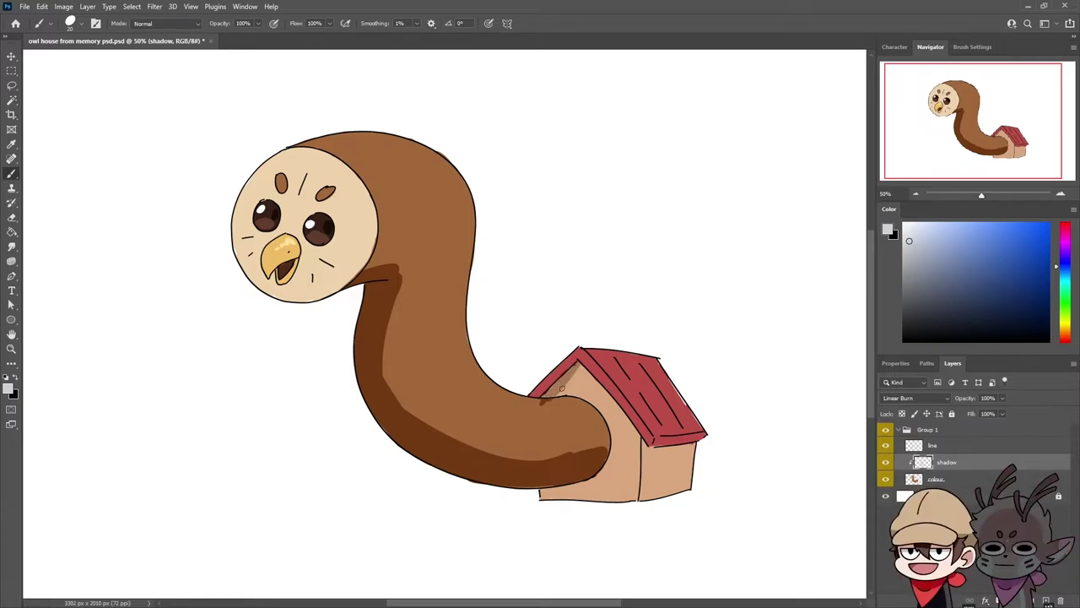
key(e)
key(b)
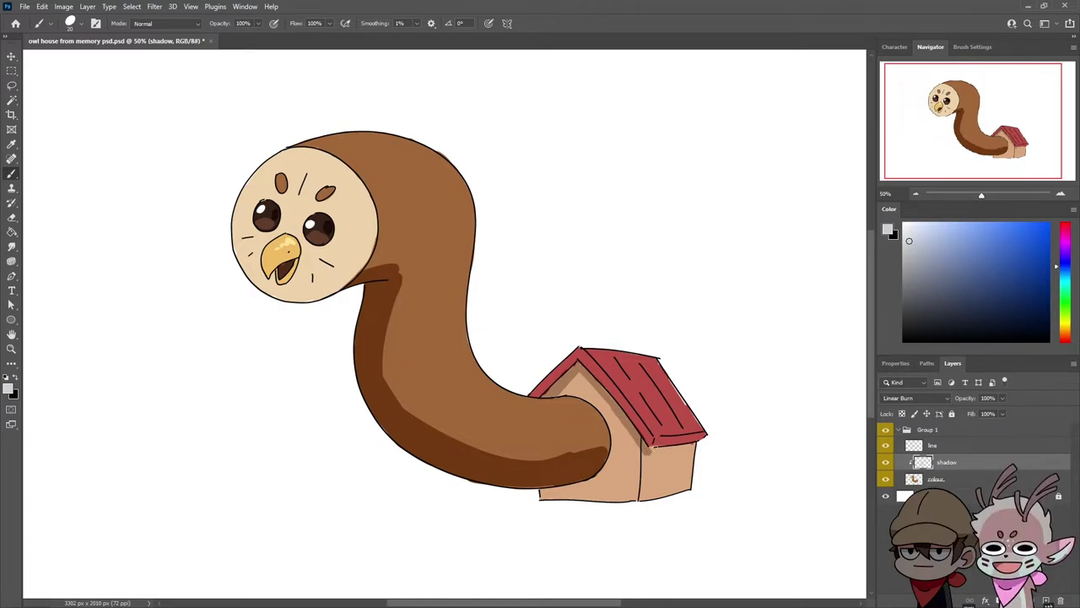
drag(676, 438, 702, 435)
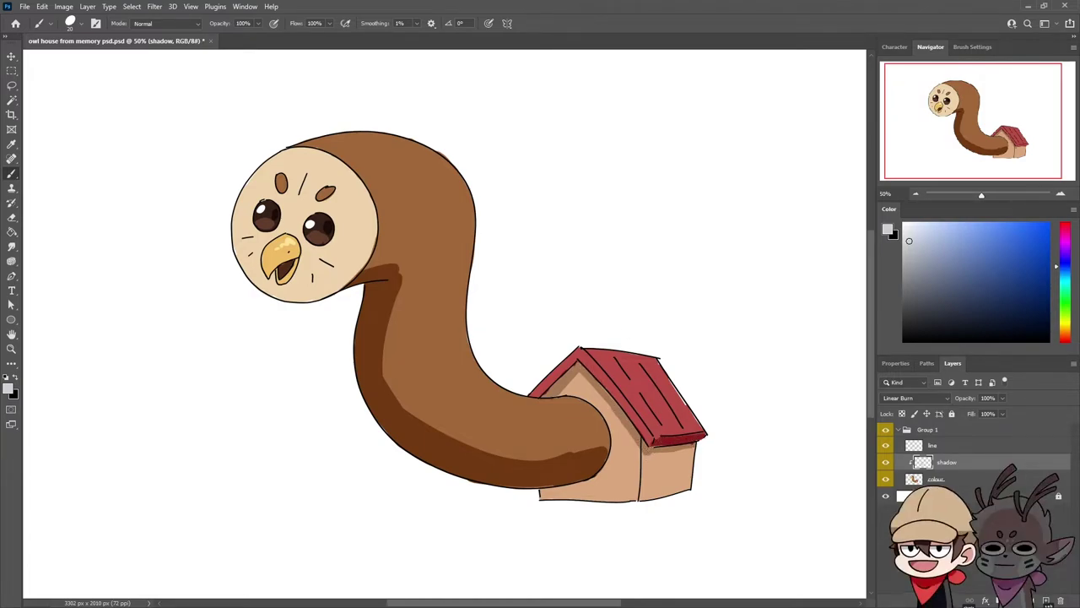
mouse_move(580, 351)
mouse_down()
mouse_move(643, 429)
mouse_move(582, 361)
mouse_up()
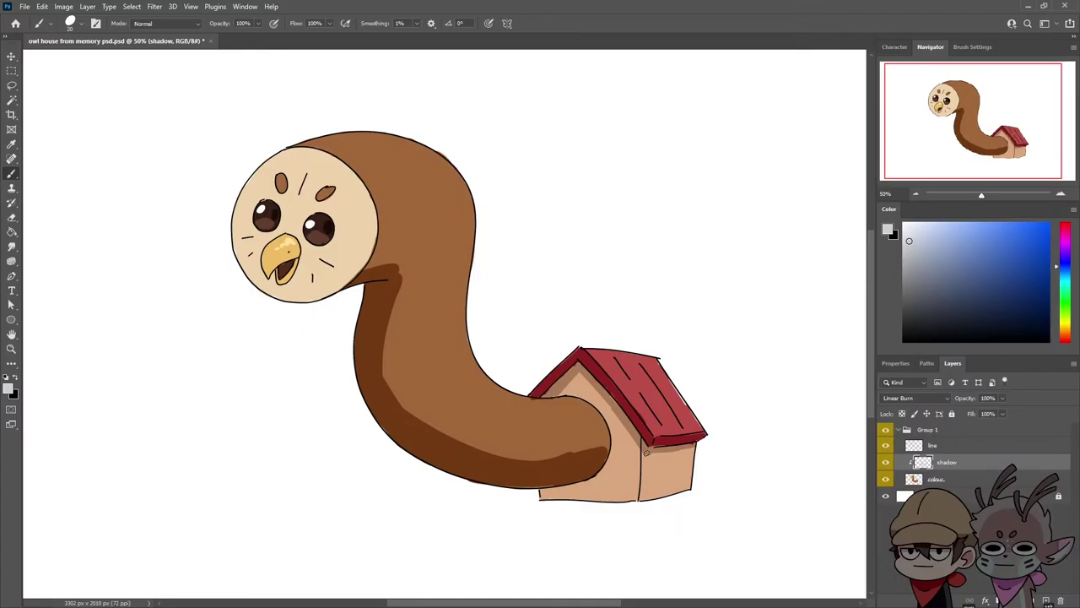
drag(647, 453, 650, 494)
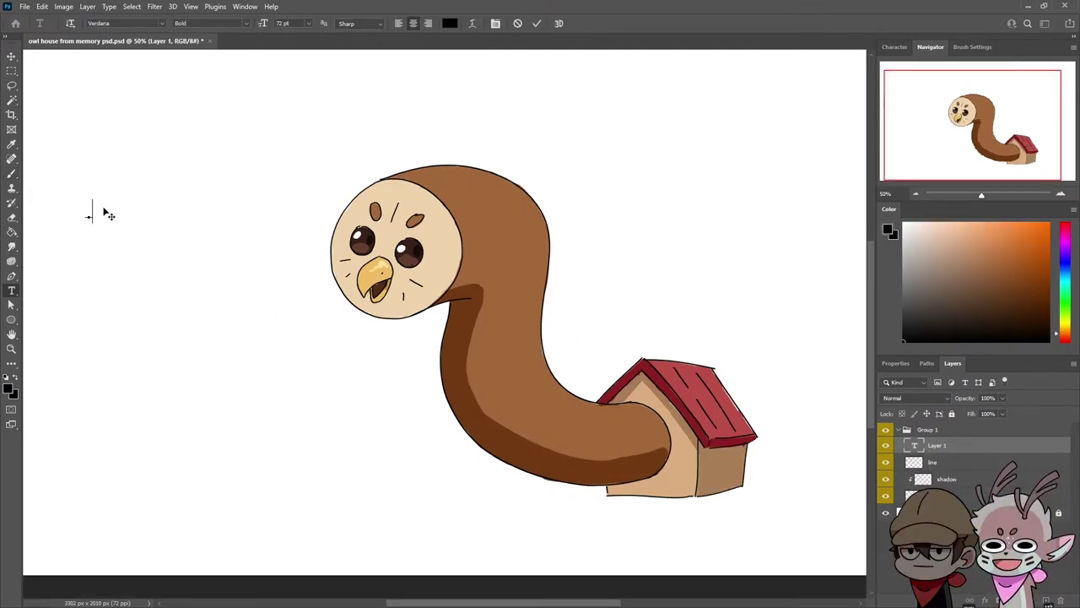
- Place a text layer in the empty space beside the owl's face and set the text colour to black (000000)
click(212, 200)
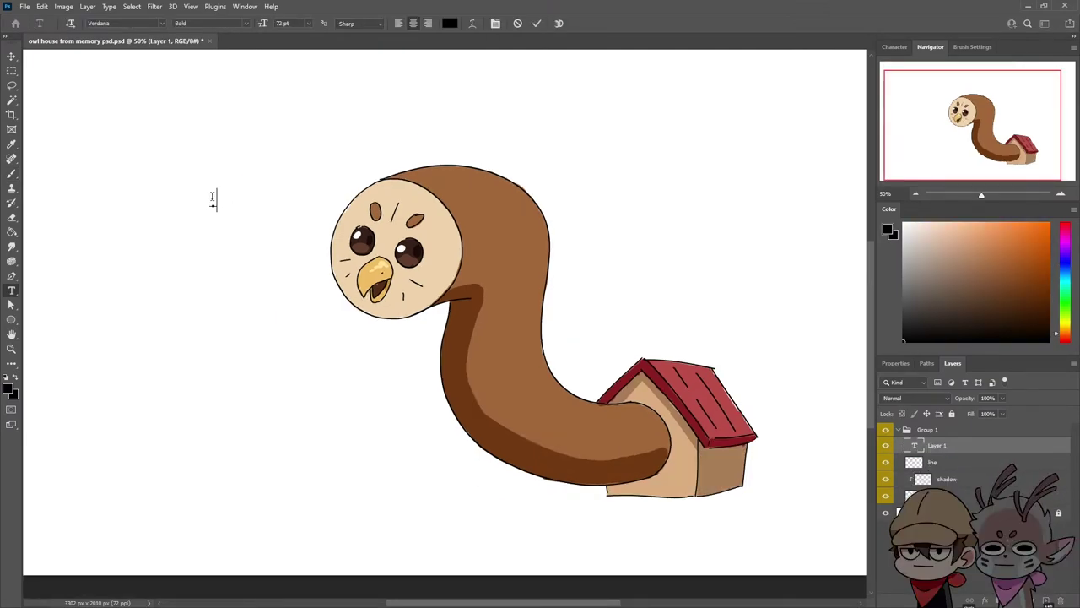
key(ctrl+a)
click(449, 23)
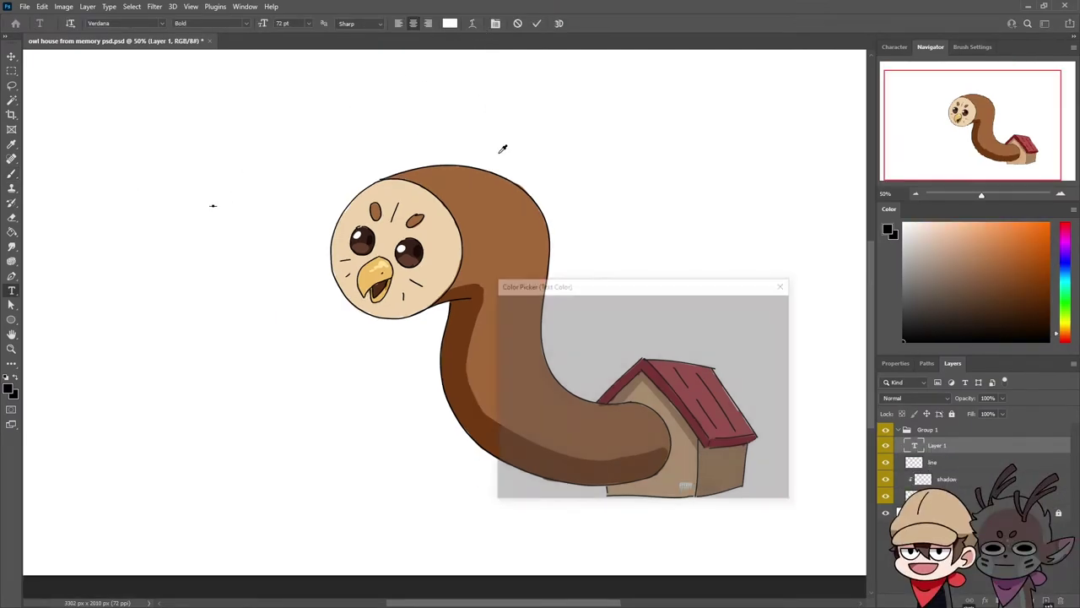
text(000000)
key(Return)
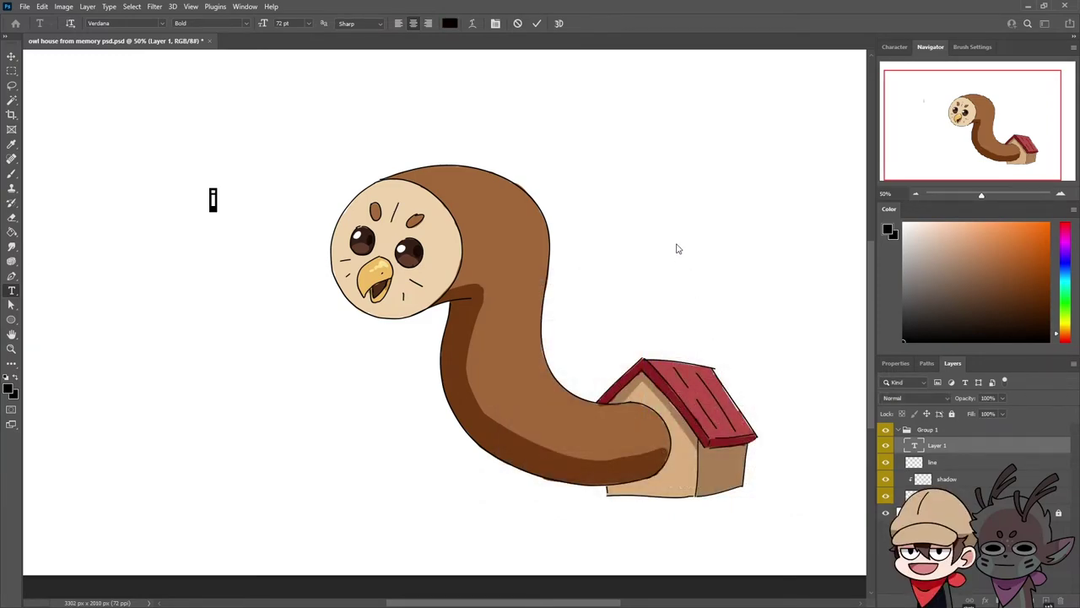
drag(215, 192, 185, 201)
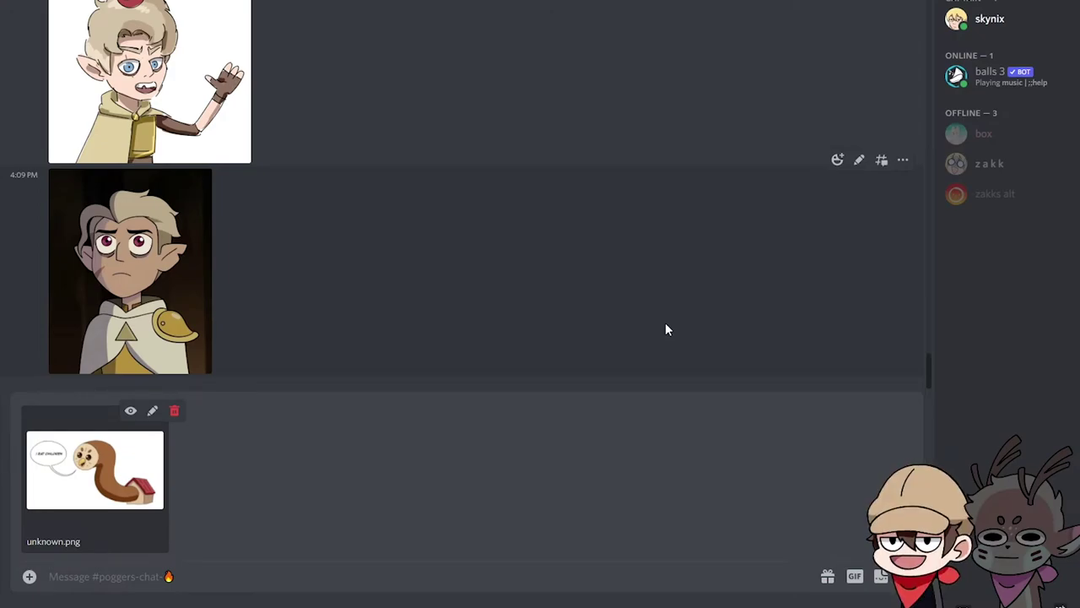
- Post the owl drawing in the Discord chat and search Google in the browser for hooty owl house
key(Return)
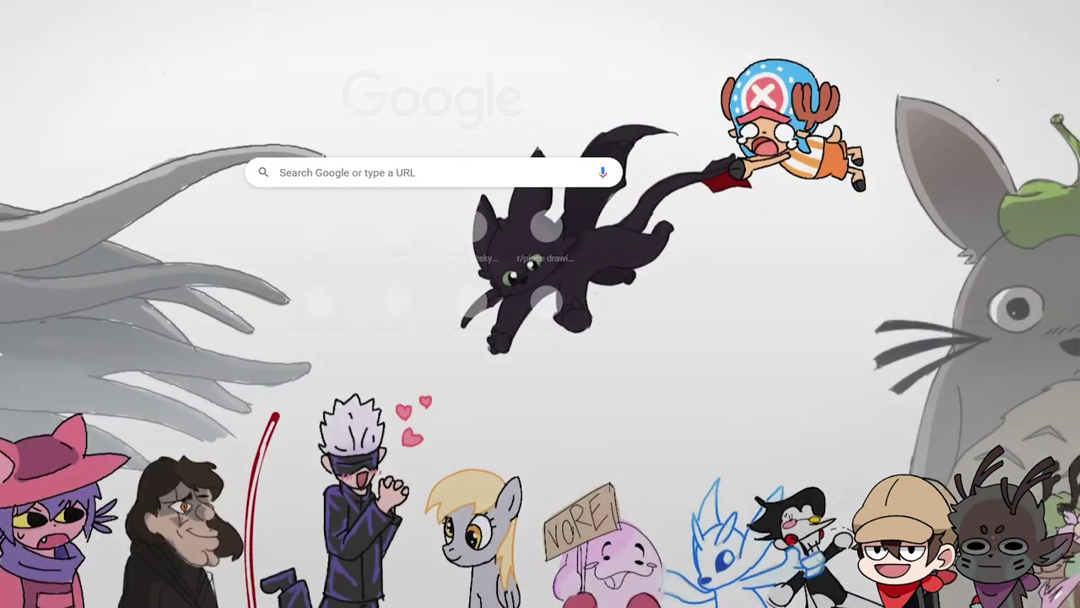
text(ho)
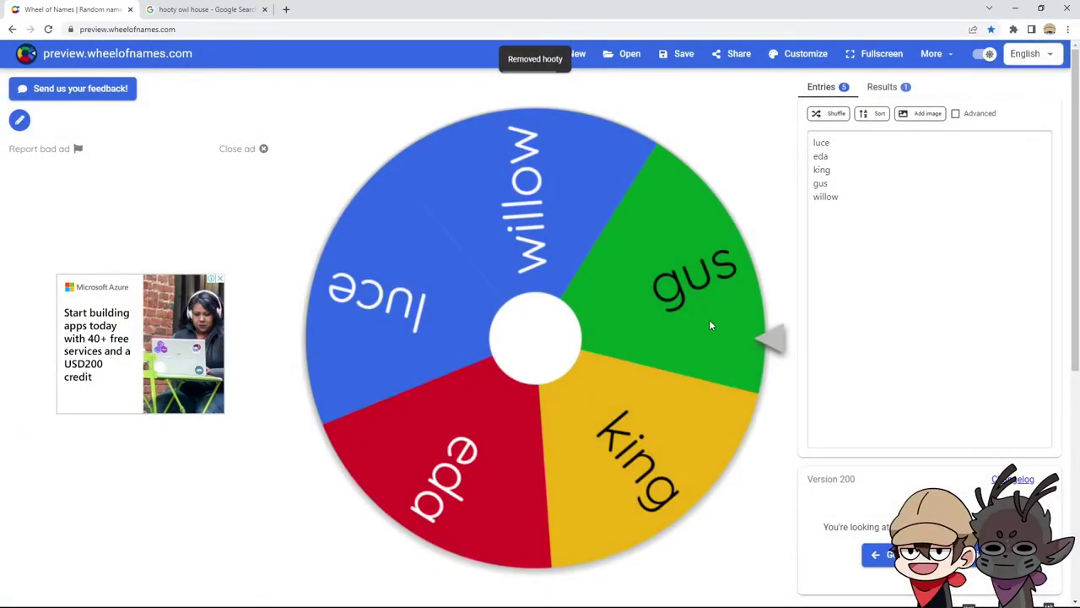
- Spin the name wheel to choose the next character to draw
click(709, 320)
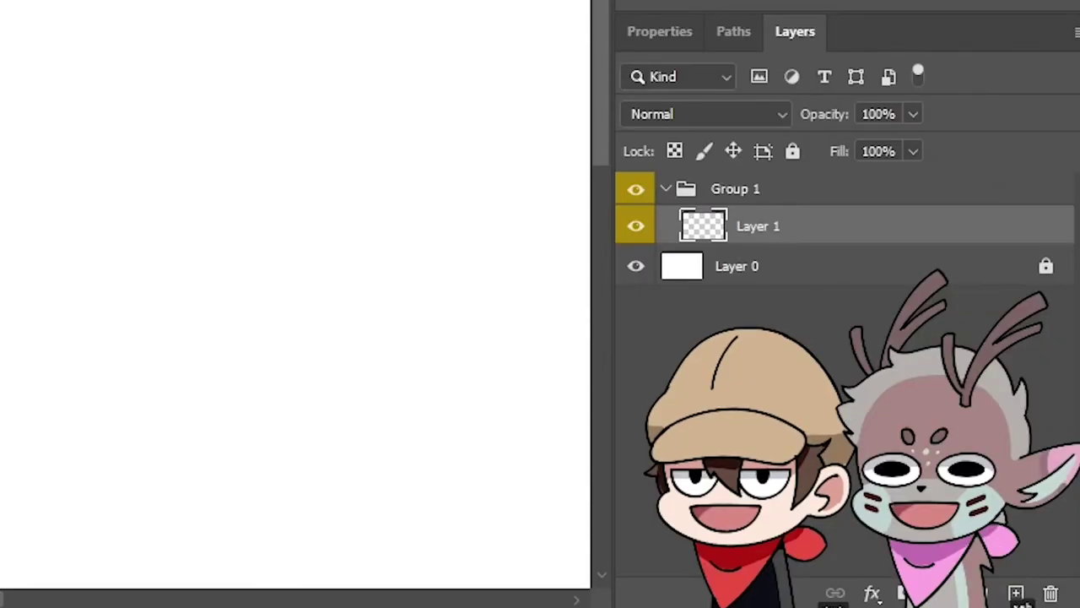
- Rename Layer 1 as line in Photoshop and sketch a round head with an ear and a cheek on it
double_click(762, 225)
mouse_move(445, 244)
mouse_down()
mouse_move(422, 270)
mouse_move(367, 276)
mouse_move(446, 245)
mouse_move(473, 213)
mouse_move(358, 246)
mouse_move(372, 254)
mouse_up()
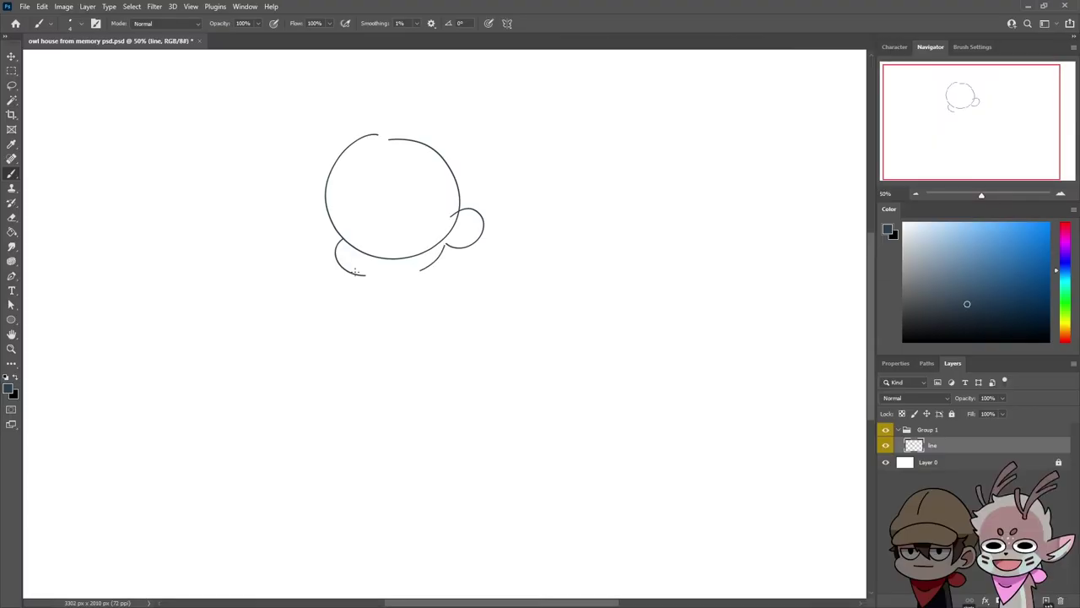
- Erase part of the ear's outline and redraw the ear at the side of the round head
key(ctrl+z)
key(e)
click(481, 223)
key(b)
mouse_move(455, 220)
mouse_down()
mouse_move(458, 263)
mouse_move(458, 225)
mouse_move(481, 243)
mouse_move(448, 251)
mouse_up()
key(ctrl+z)
key(ctrl+z)
drag(459, 214, 448, 253)
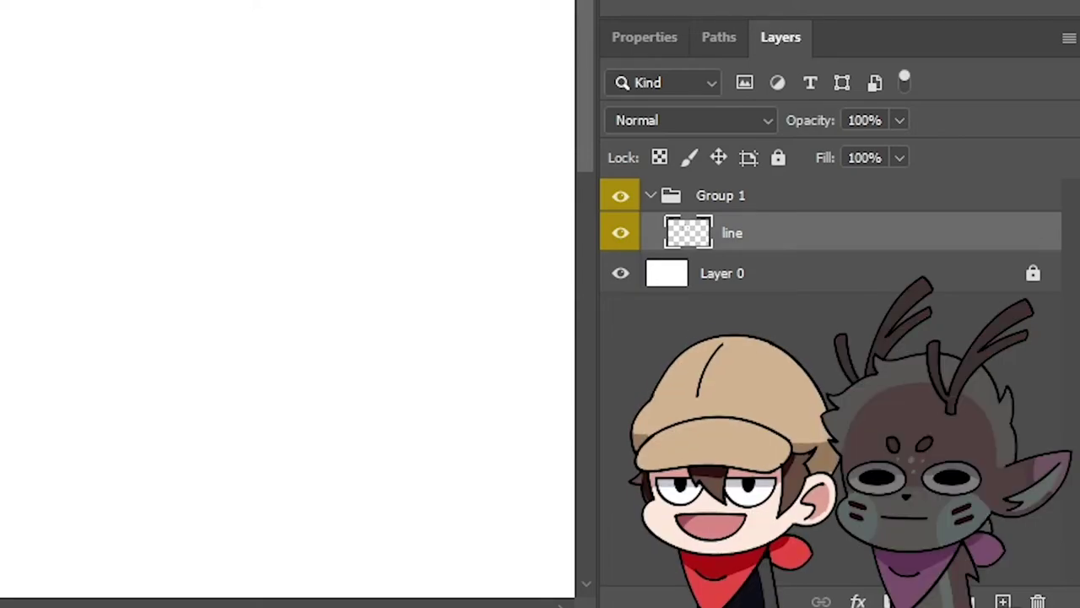
- Lasso the neck area of the full-body line drawing and adjust it with Free Transform
key(ctrl+t)
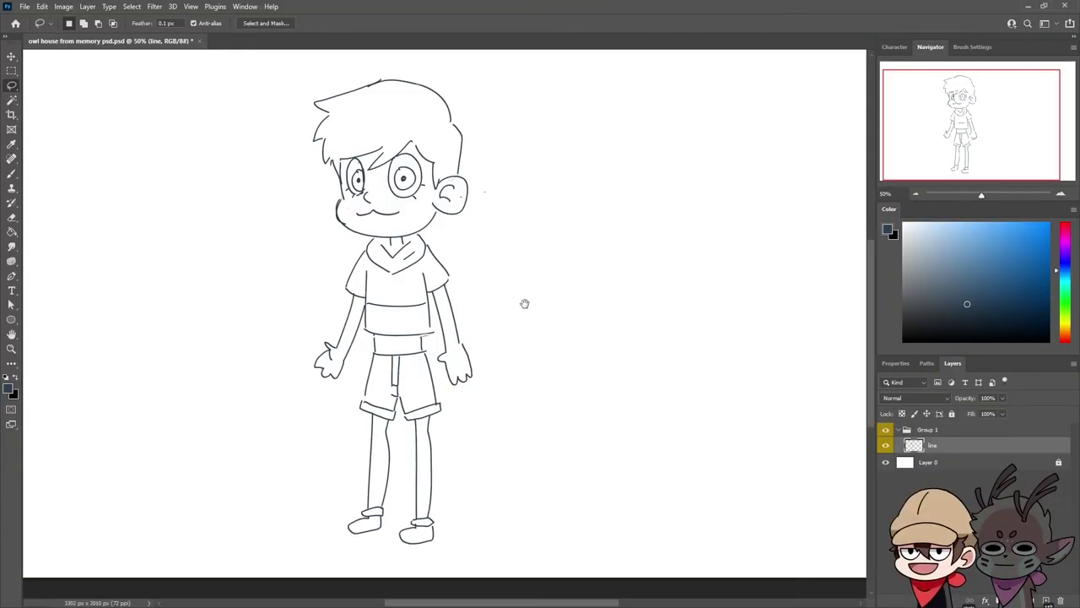
drag(525, 304, 506, 350)
drag(379, 266, 404, 278)
key(ctrl+t)
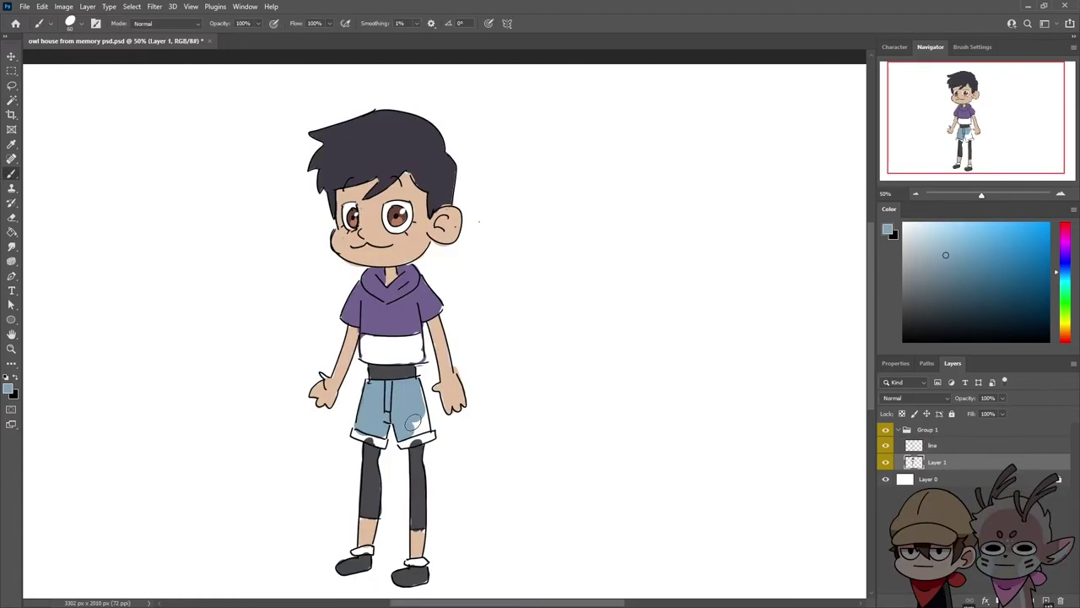
- Finish painting the shorts light blue with white cuffs, using a smaller size 20 brush, and sample the hoodie's purple
mouse_move(412, 423)
mouse_down()
mouse_move(423, 427)
mouse_move(411, 443)
mouse_move(422, 440)
mouse_move(355, 433)
mouse_up()
alt+click(743, 145)
key([)
key([)
key([)
key([)
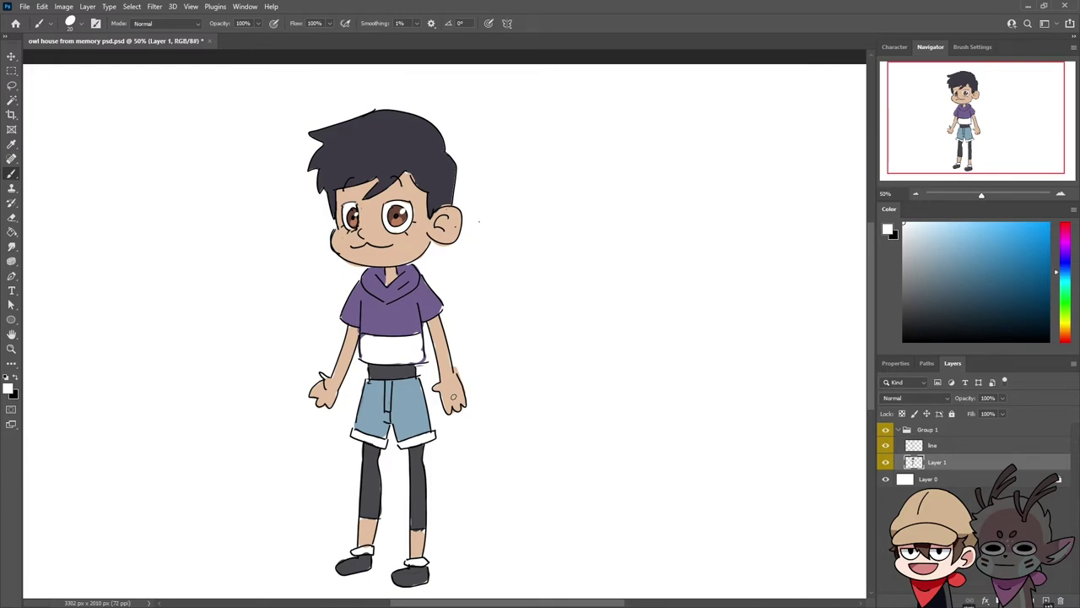
alt+click(402, 309)
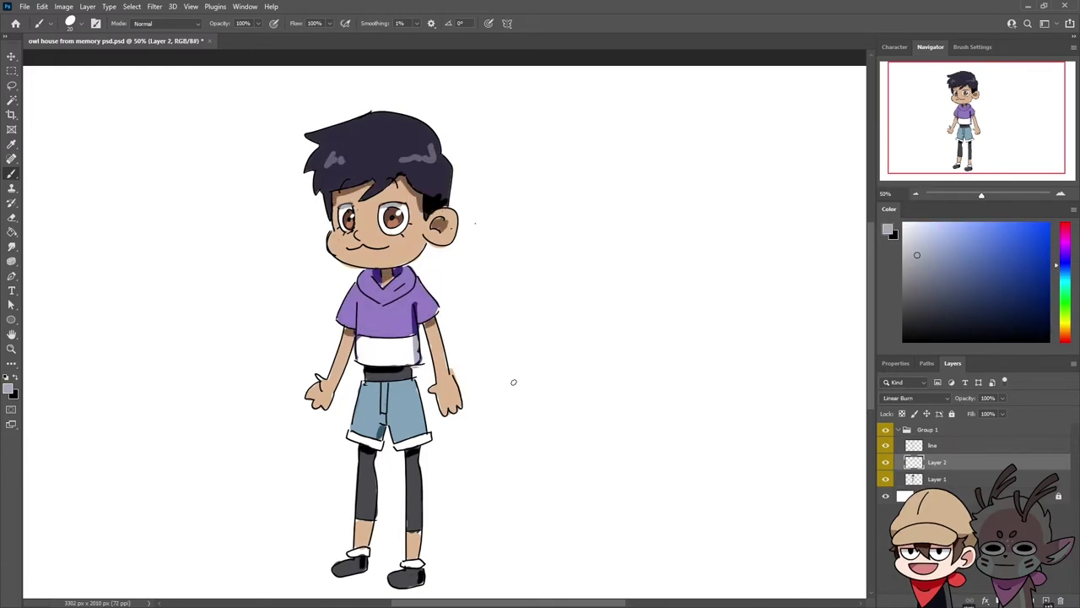
- Capture a screenshot of the finished full-body character and post it in the Discord chat
drag(566, 421, 579, 404)
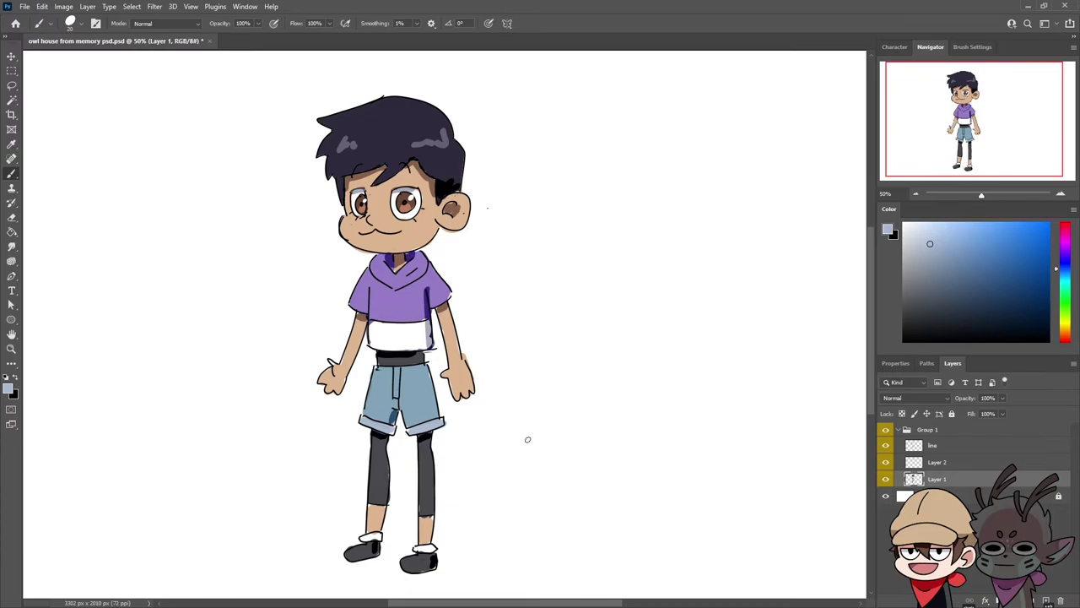
drag(519, 359, 523, 356)
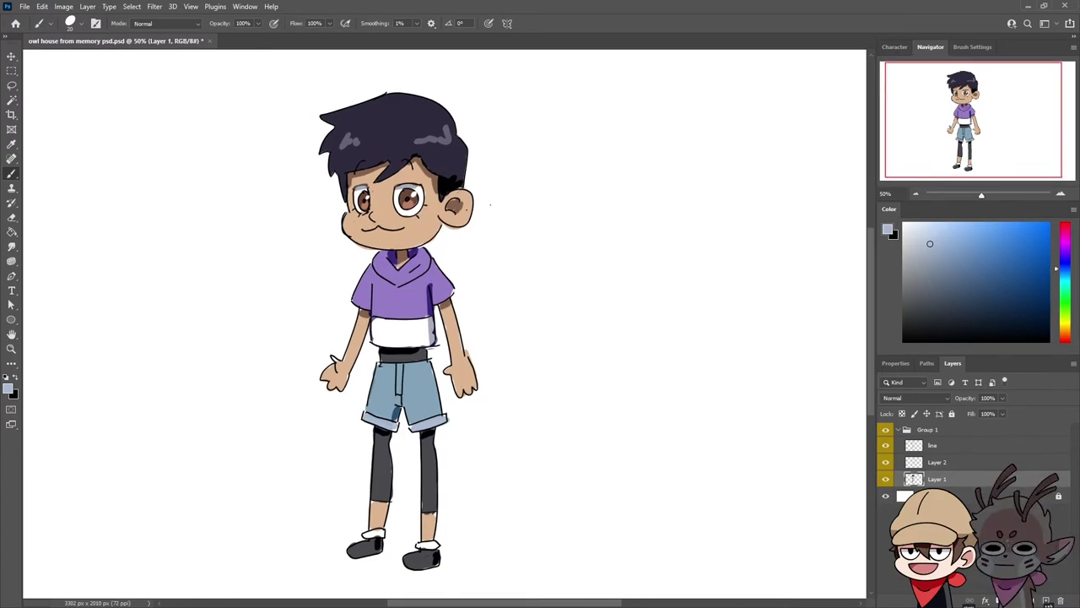
key(super+shift+s)
drag(280, 77, 533, 589)
right_click(402, 312)
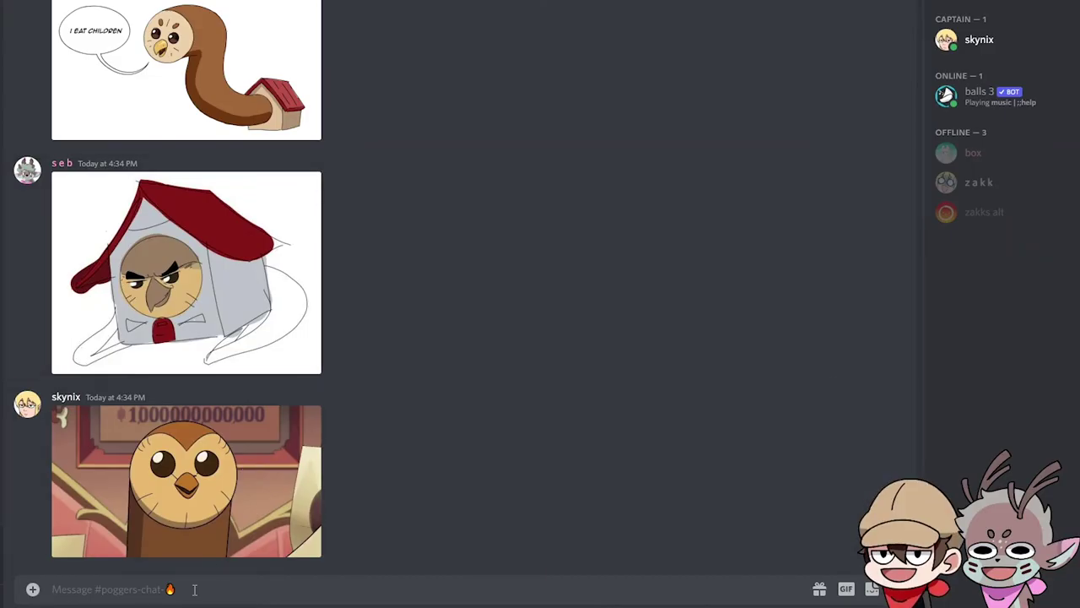
key(ctrl+v)
key(Return)
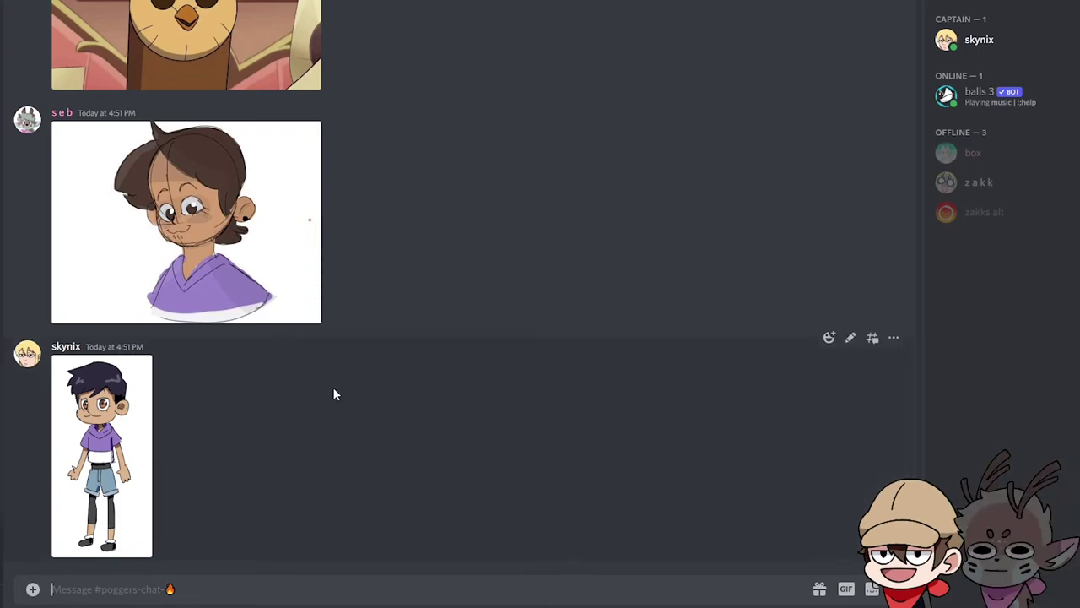
- Enlarge the posted full-body drawing and compare it with the reference image of the character in the chat
click(106, 469)
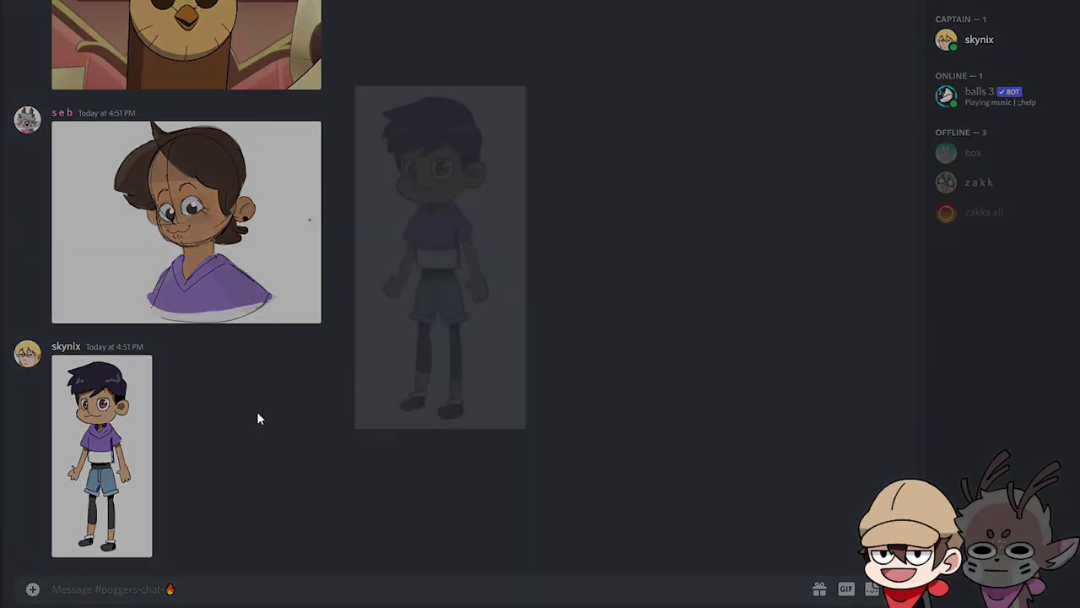
click(596, 366)
scroll(464, 340, down, 3)
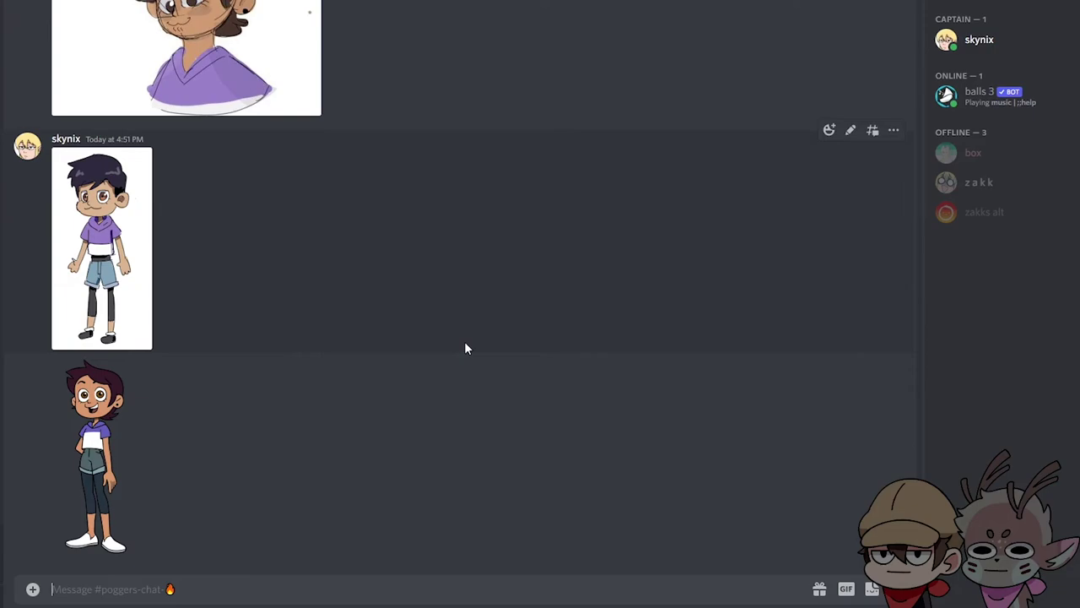
scroll(464, 341, up, 1)
scroll(465, 347, down, 1)
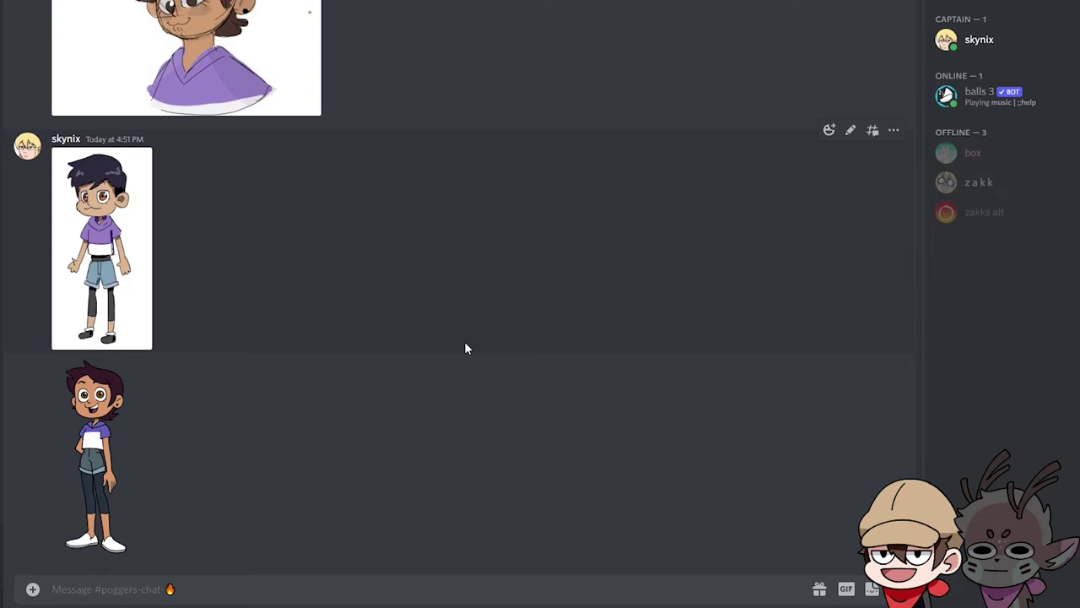
scroll(446, 315, up, 1)
scroll(446, 314, down, 1)
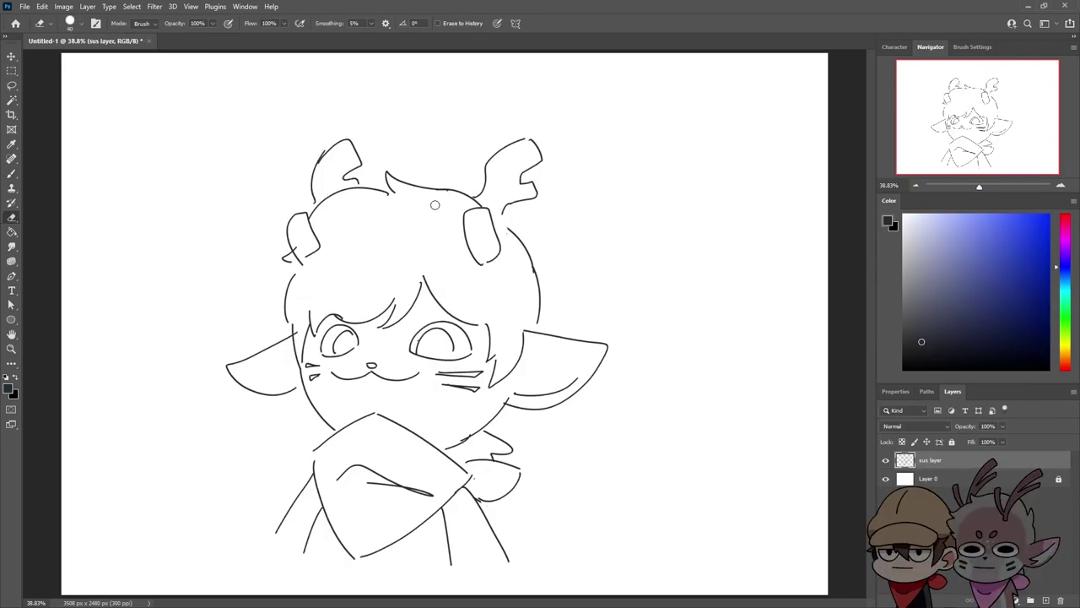
- Draw a crown with the word WINNER above the antlered character's head in Photoshop and clear the selection around it
key(b)
drag(363, 157, 450, 163)
key(ctrl+z)
mouse_move(378, 150)
mouse_down()
mouse_move(423, 140)
mouse_move(449, 155)
mouse_up()
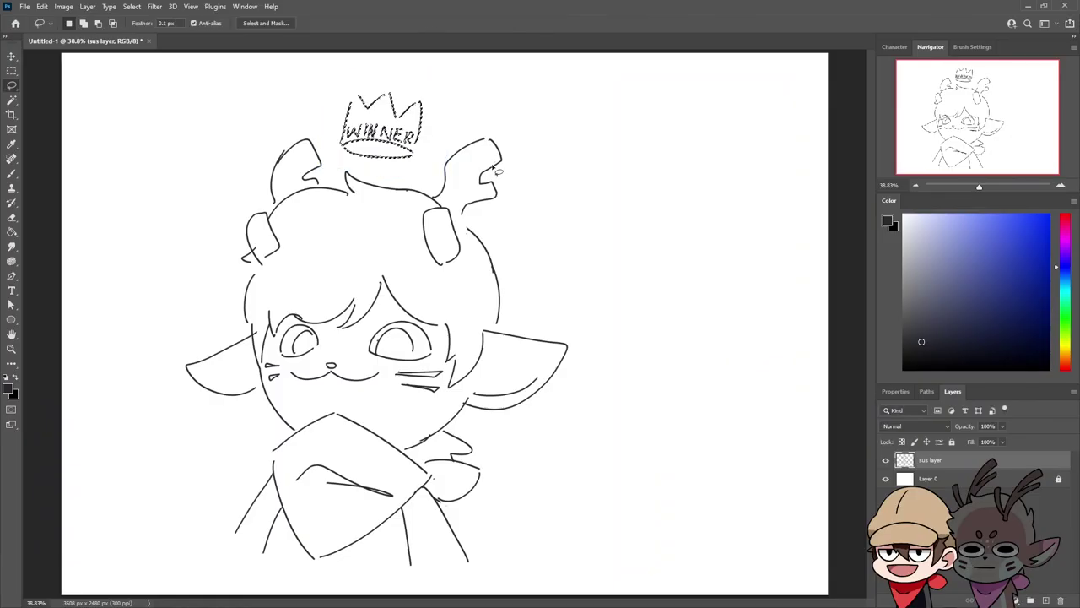
key(ctrl+d)
key(b)
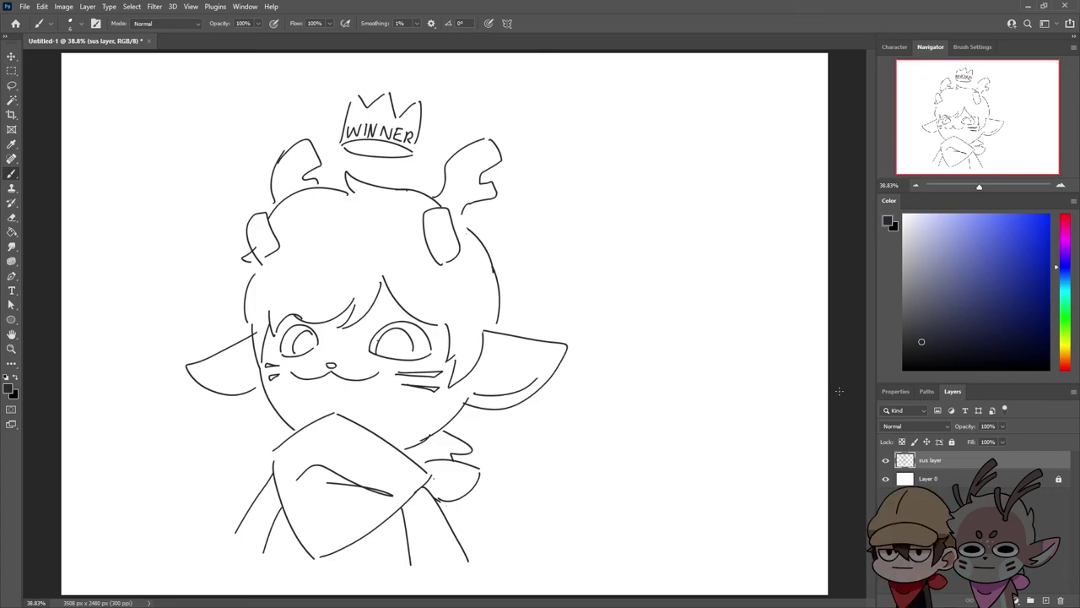
mouse_move(698, 372)
mouse_down()
mouse_move(646, 346)
mouse_move(696, 350)
mouse_move(676, 346)
mouse_move(662, 366)
mouse_move(667, 341)
mouse_move(703, 343)
mouse_up()
key(ctrl+z)
key(ctrl+z)
key(ctrl+z)
key(ctrl+z)
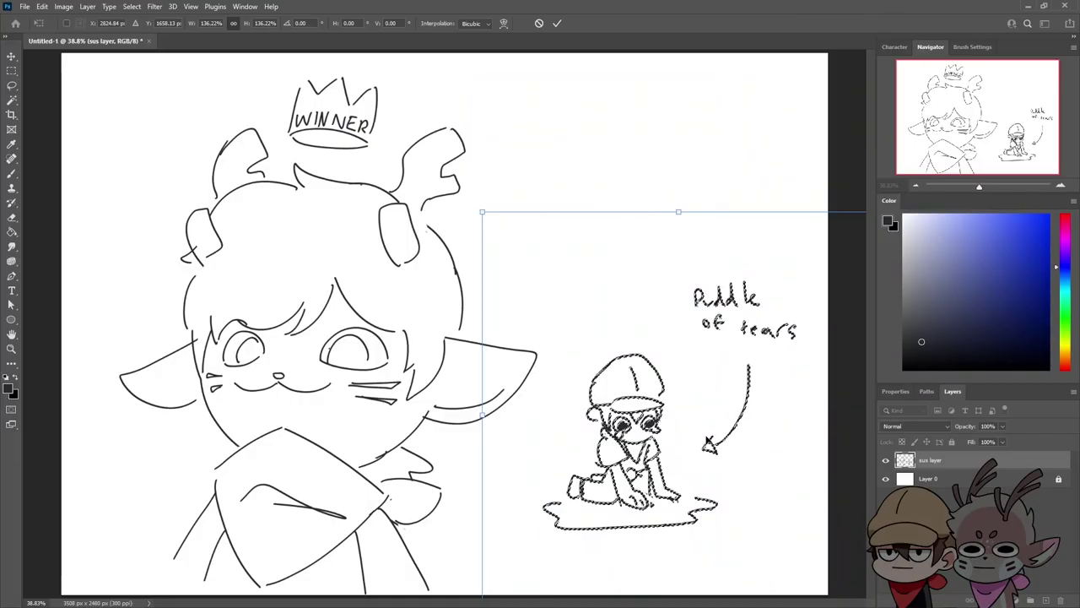
- Scale the crying figure with its puddle and the "Puddle of tears" label to 136.22% and clear the selection
key(Return)
key(ctrl+d)
key(b)
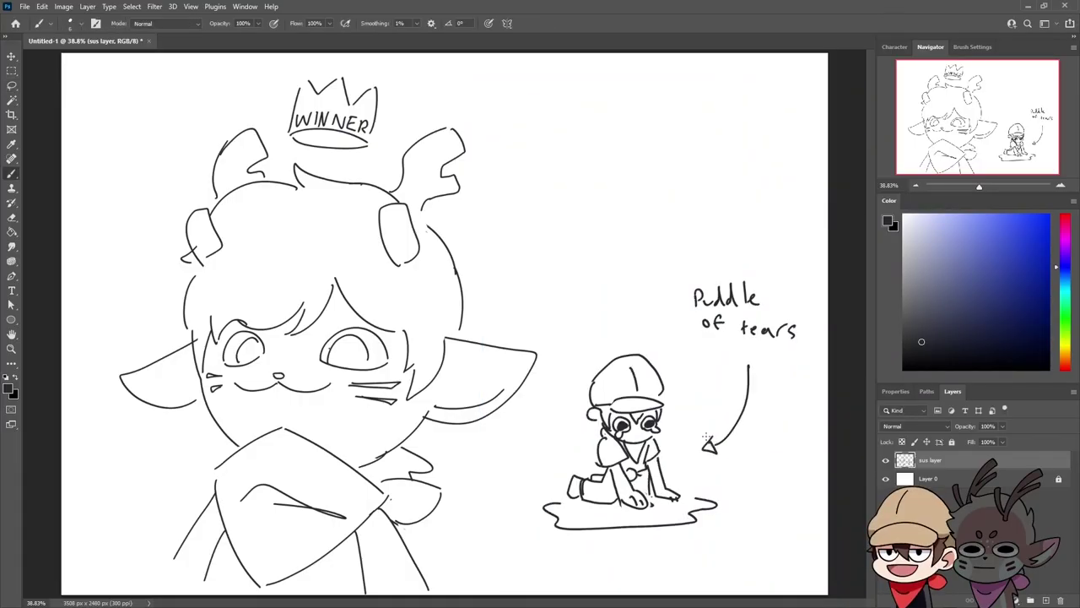